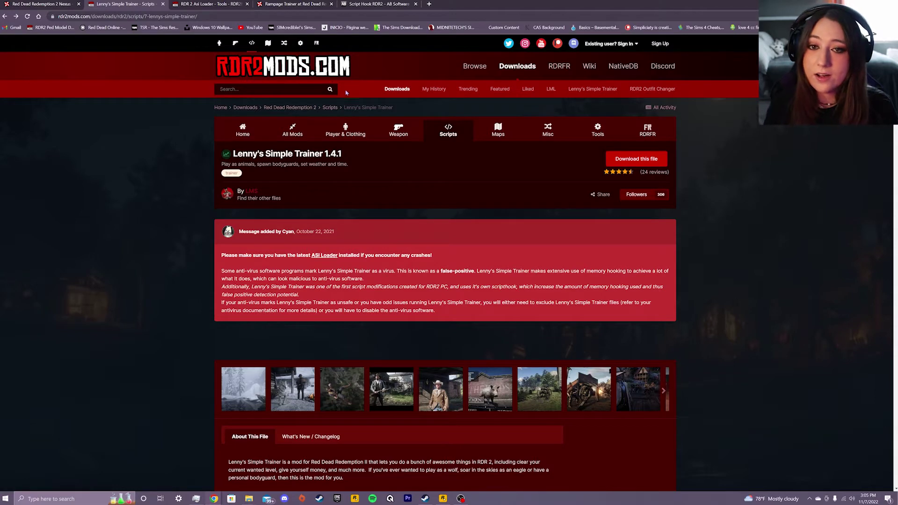
Step: Google 'lennys simple trainer' in a new tab, then return to the trainer's tab
left_click(429, 4)
type("le")
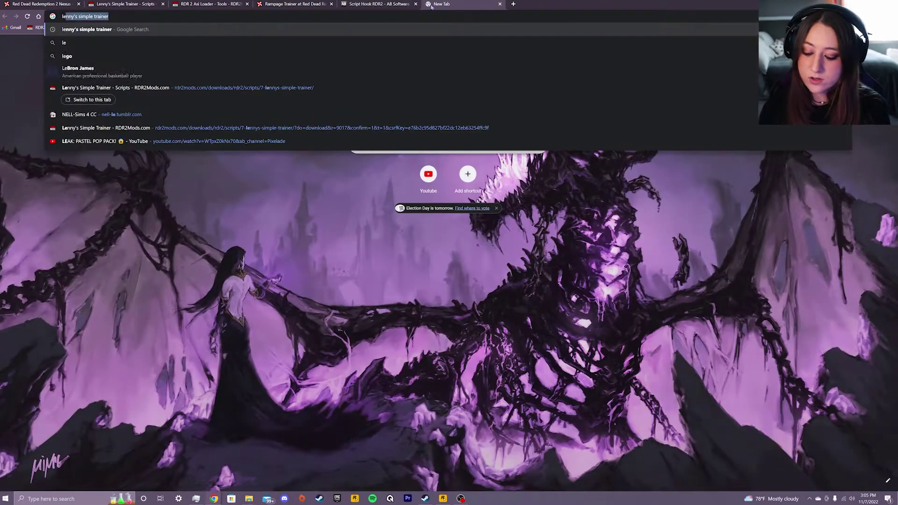
type("nnys s")
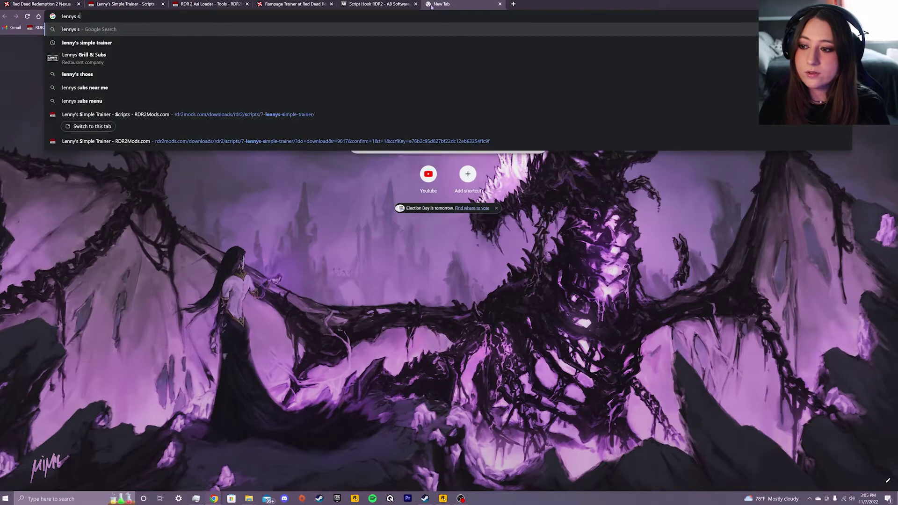
key("Down")
key("Return")
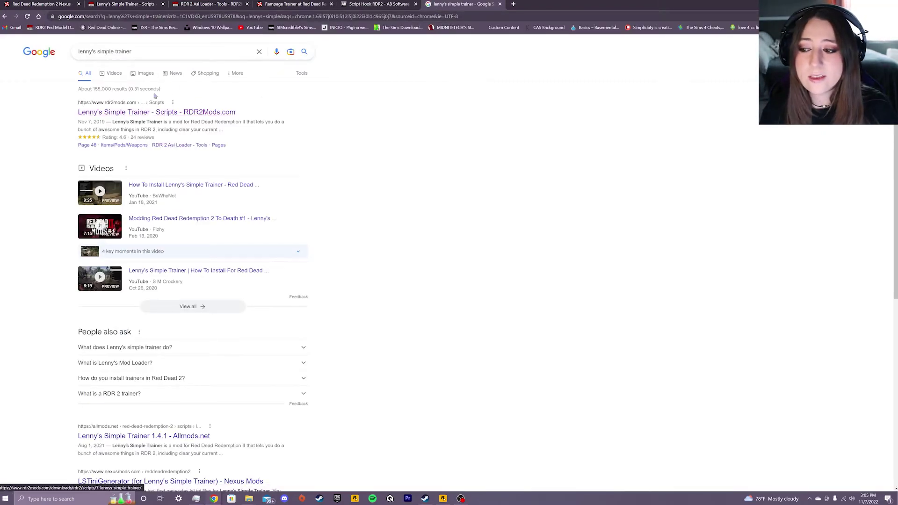
left_click(156, 112)
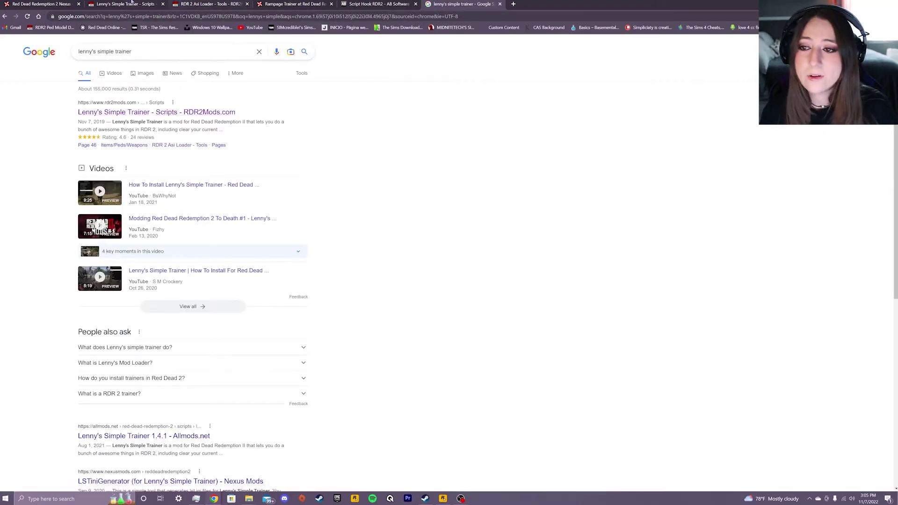
Step: Close the Google results tab with Ctrl+W
key("ctrl+w")
scroll(451, 169, "down", 5)
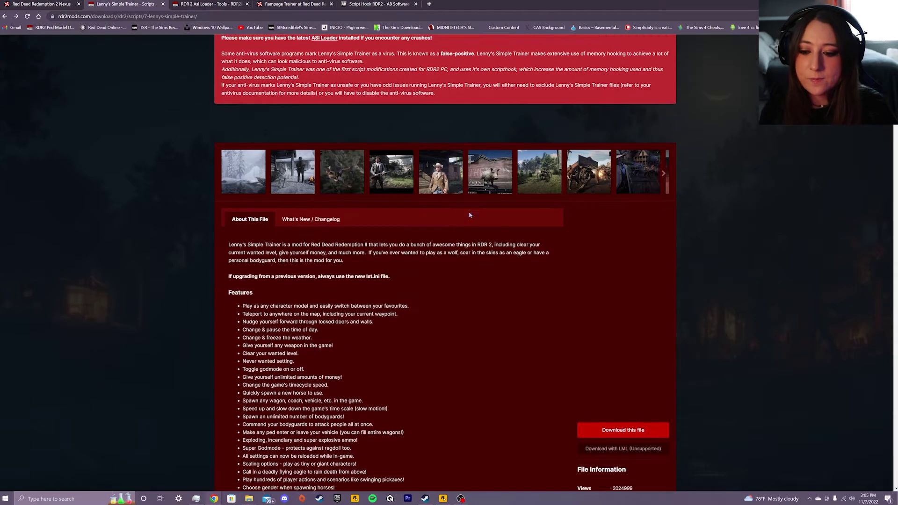
scroll(305, 177, "down", 3)
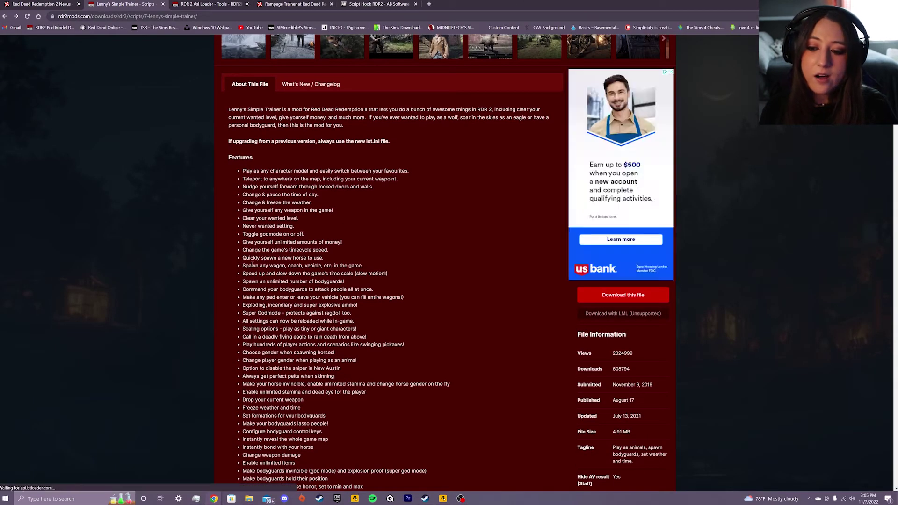
scroll(316, 211, "down", 1)
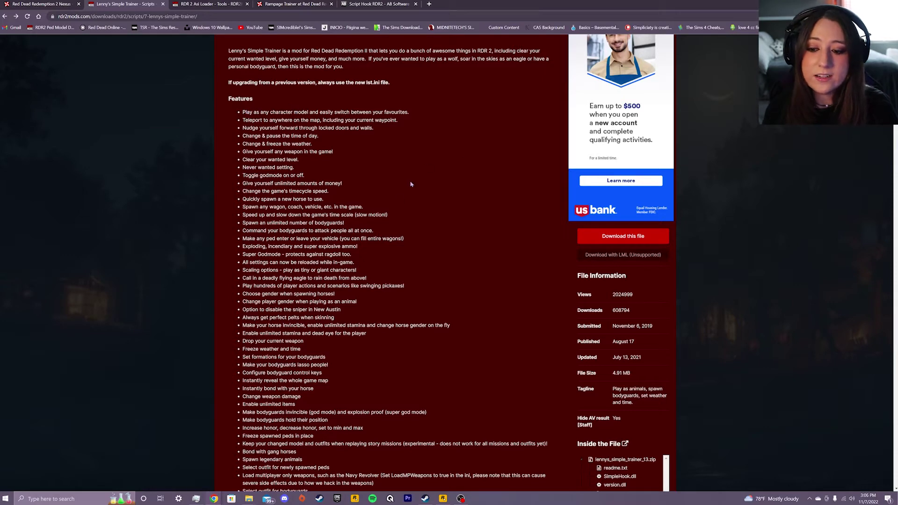
scroll(411, 184, "down", 5)
scroll(368, 211, "down", 4)
scroll(368, 237, "down", 2)
scroll(368, 237, "down", 2)
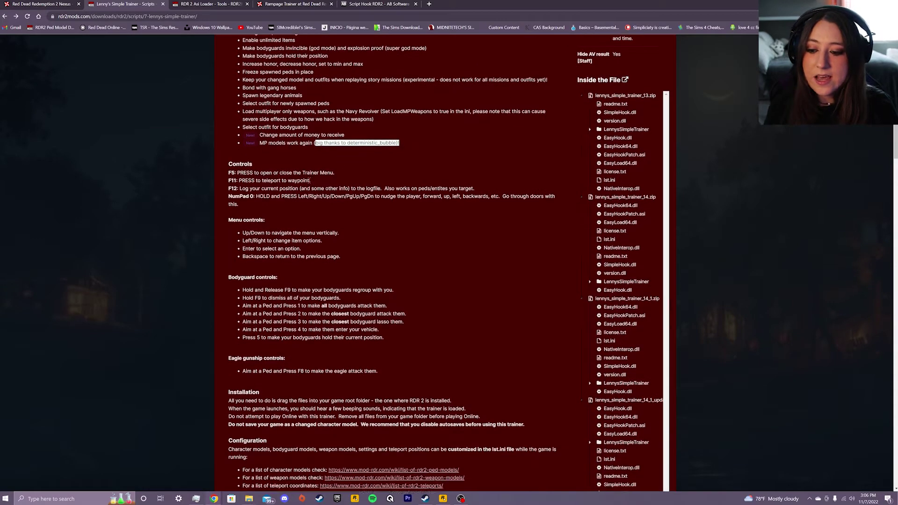
scroll(367, 197, "down", 1)
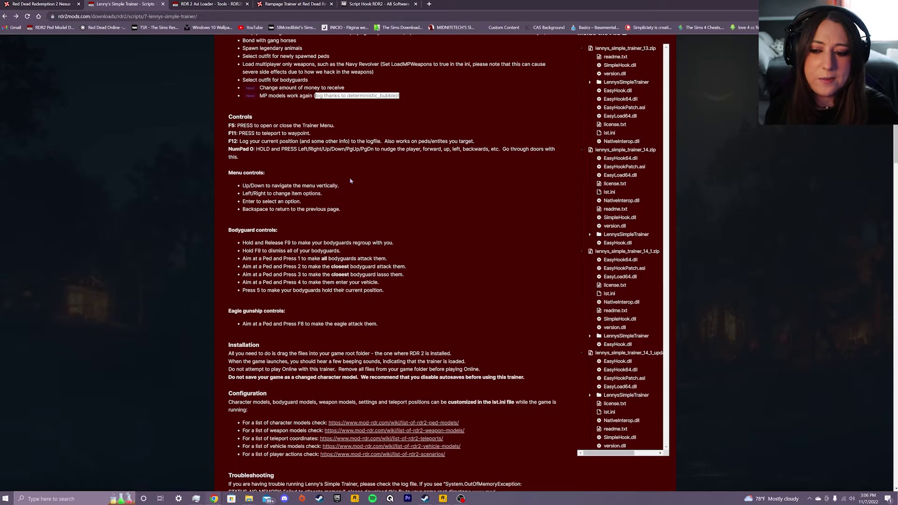
scroll(338, 184, "down", 3)
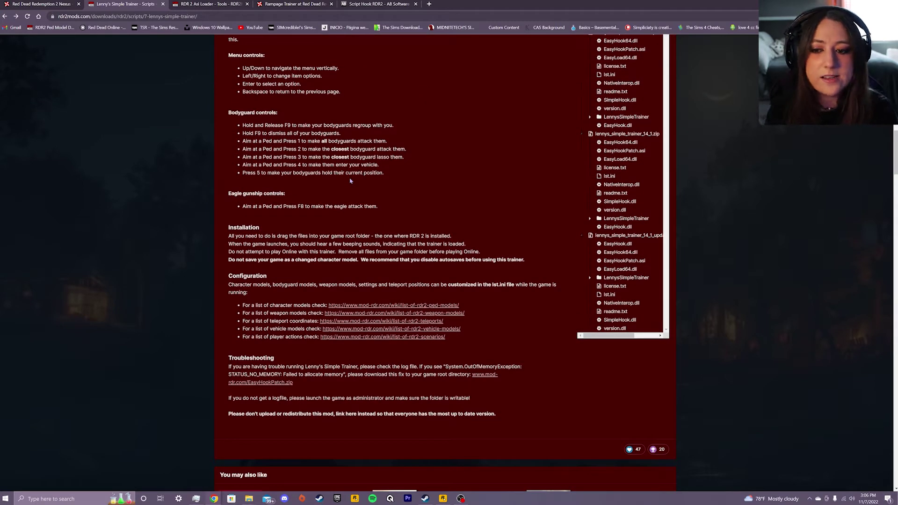
scroll(351, 181, "down", 2)
scroll(350, 182, "up", 4)
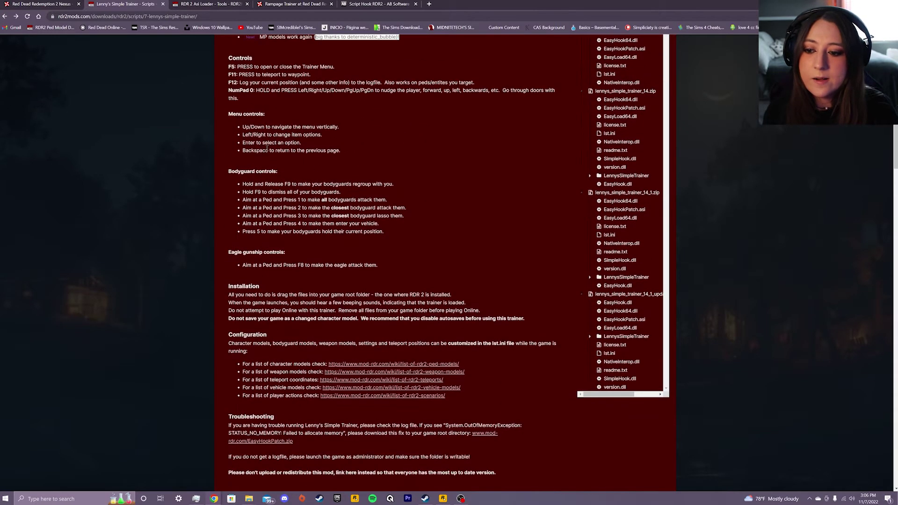
scroll(274, 135, "down", 2)
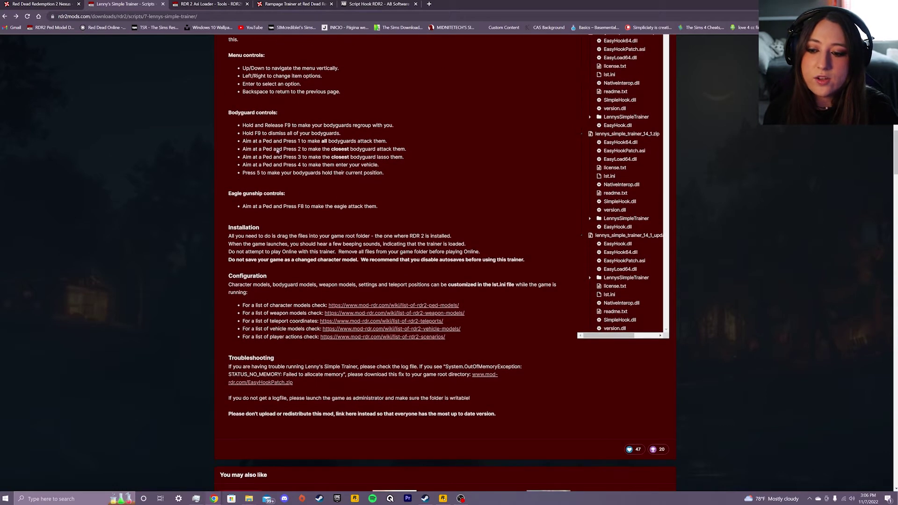
scroll(274, 150, "down", 2)
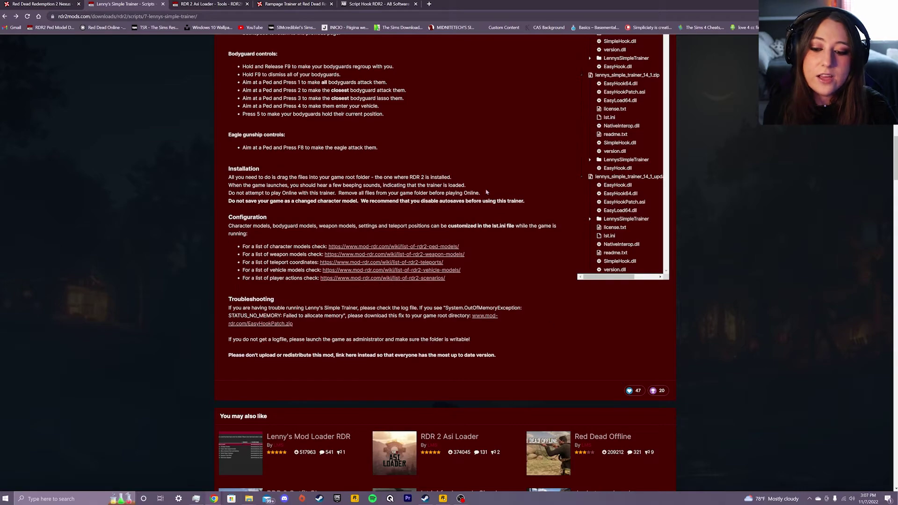
scroll(421, 201, "up", 6)
scroll(393, 231, "up", 6)
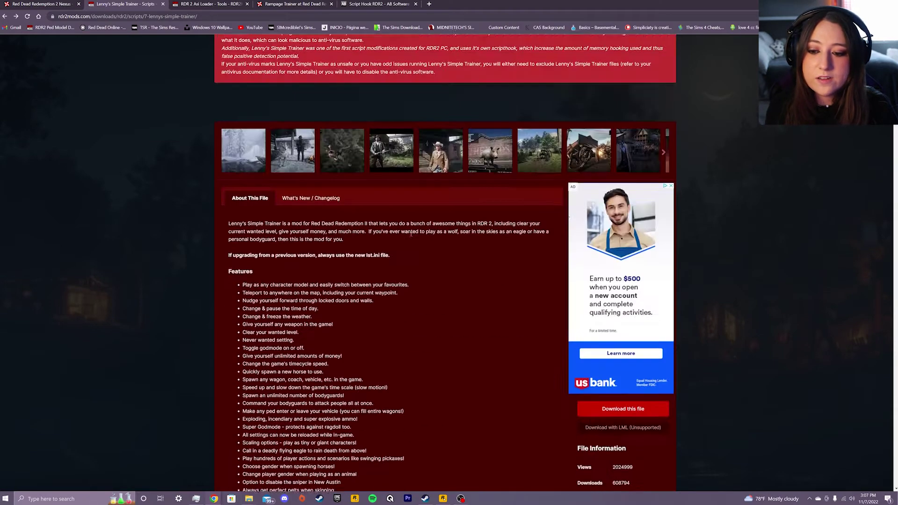
scroll(363, 264, "up", 6)
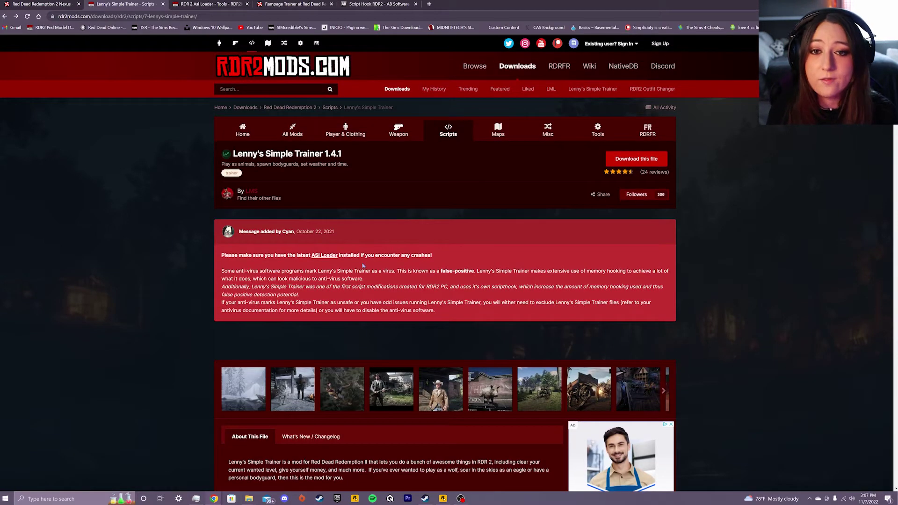
scroll(362, 265, "down", 8)
scroll(724, 355, "up", 5)
scroll(421, 280, "up", 3)
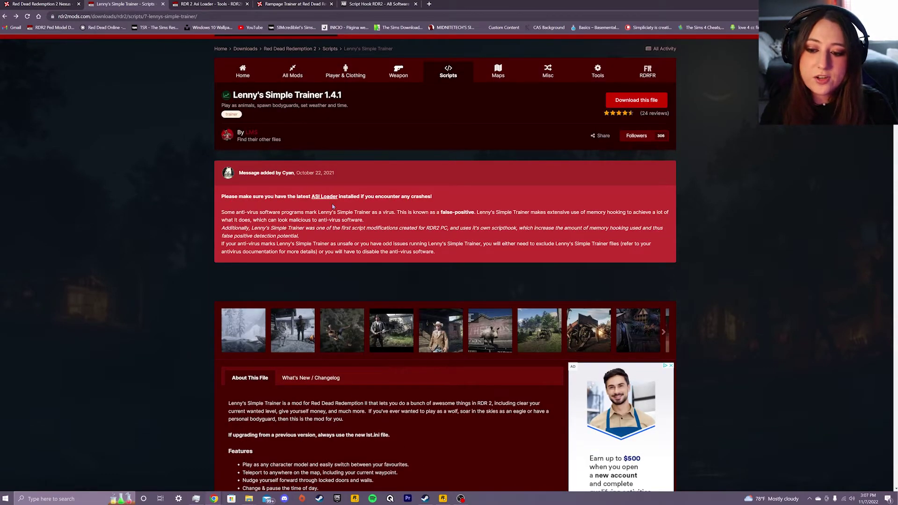
key("ctrl+Tab")
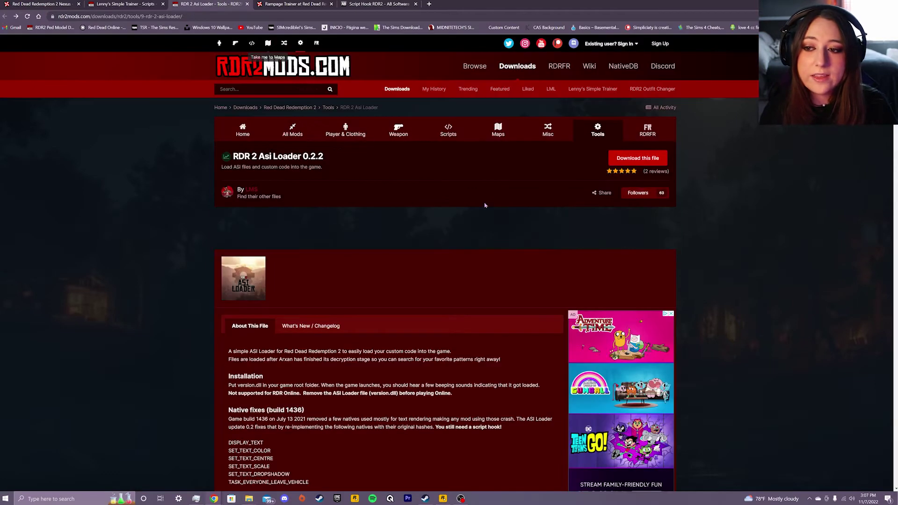
scroll(496, 221, "down", 1)
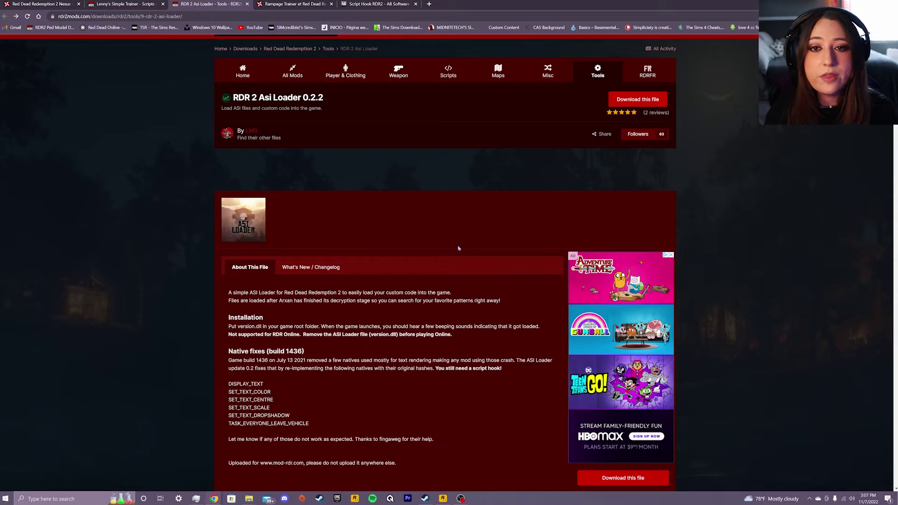
left_click(123, 4)
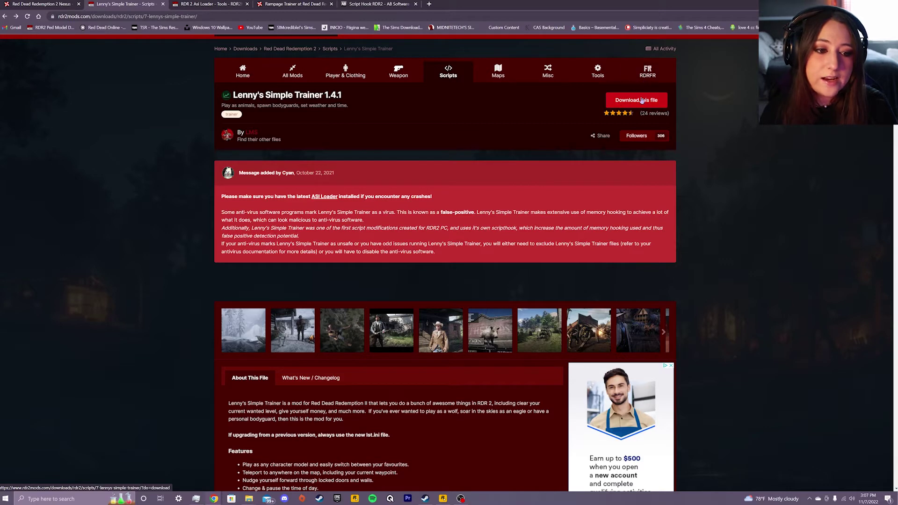
left_click(629, 100)
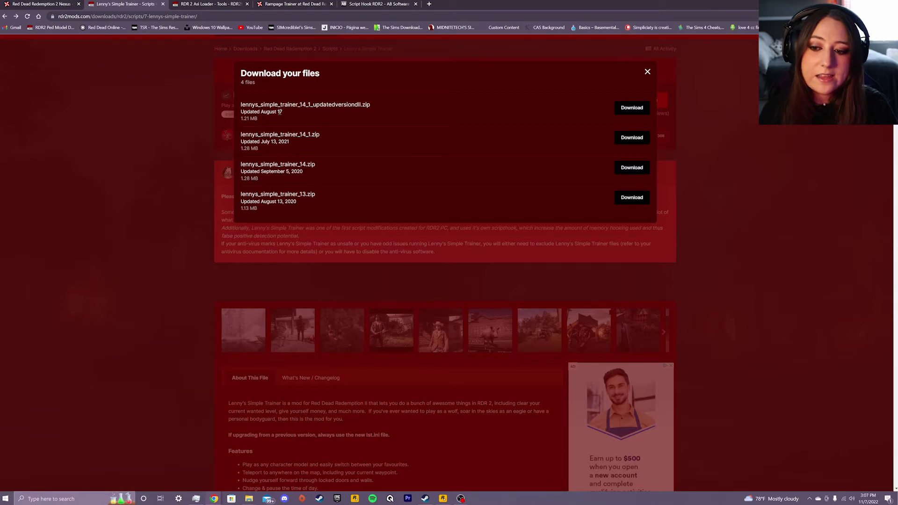
Step: Download the newest Lenny's Simple Trainer zip and rdr2_asi_loader_02_2.zip
left_click(632, 107)
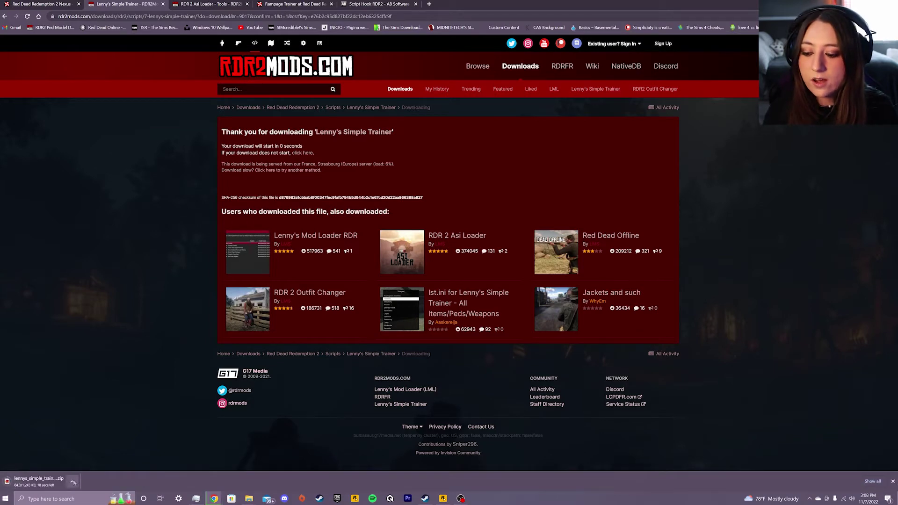
left_click(211, 3)
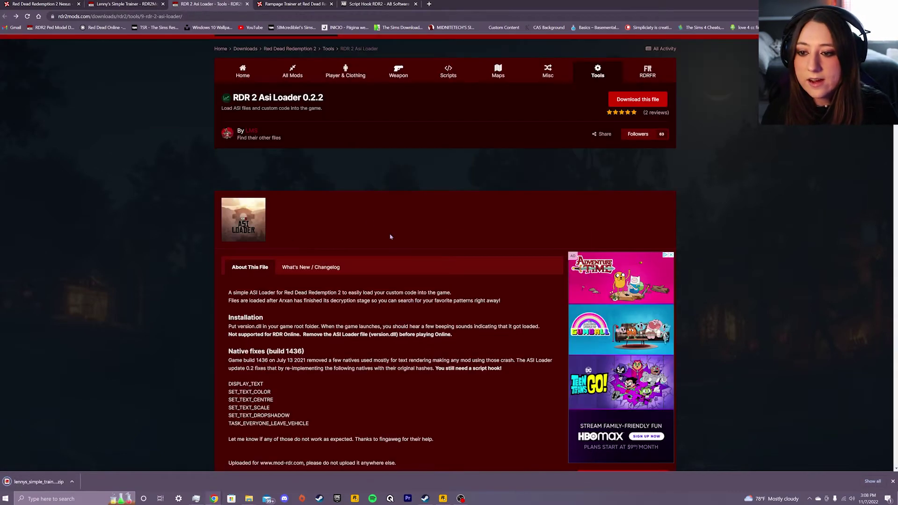
left_click(637, 99)
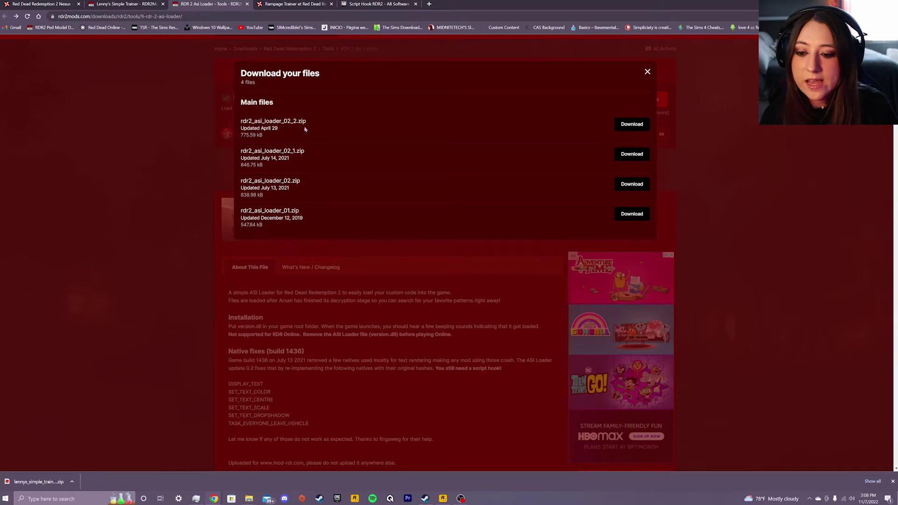
left_click(631, 124)
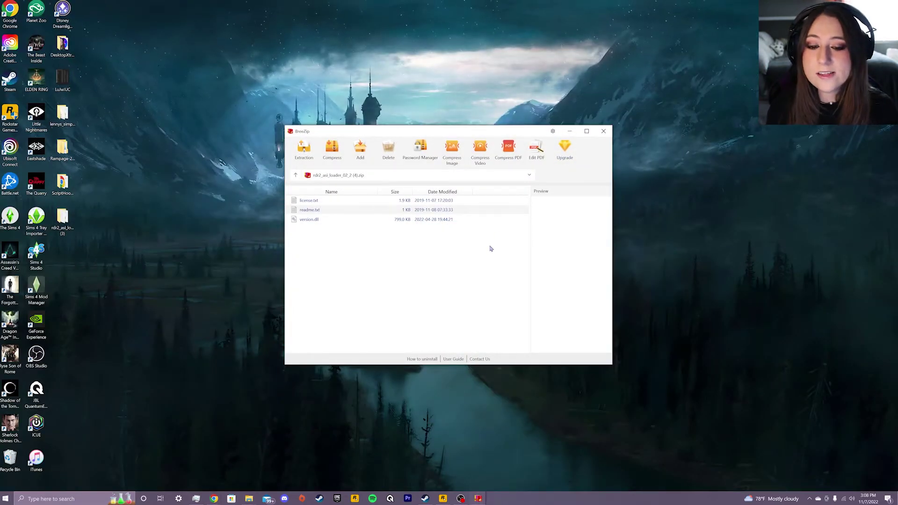
Step: Arrange the two BreeZip windows and extract the ASI loader archive
left_click_drag(418, 132, 505, 123)
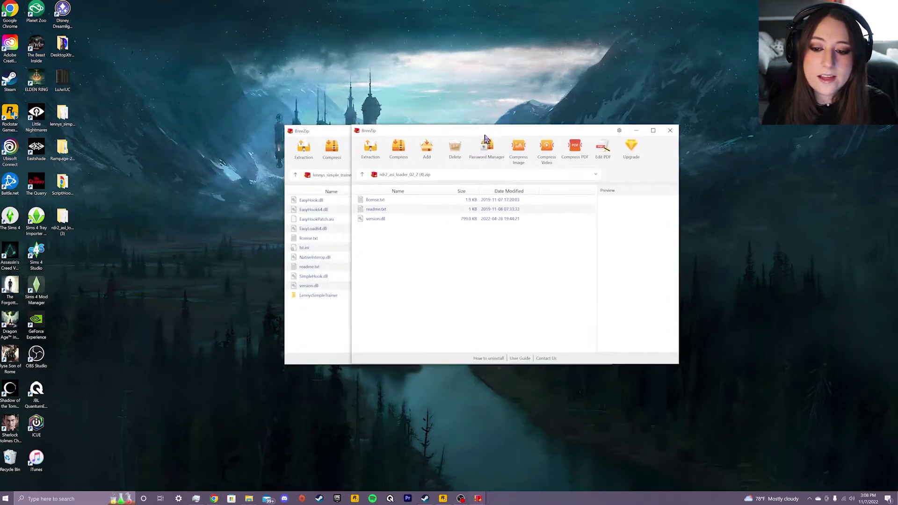
left_click_drag(393, 126, 226, 130)
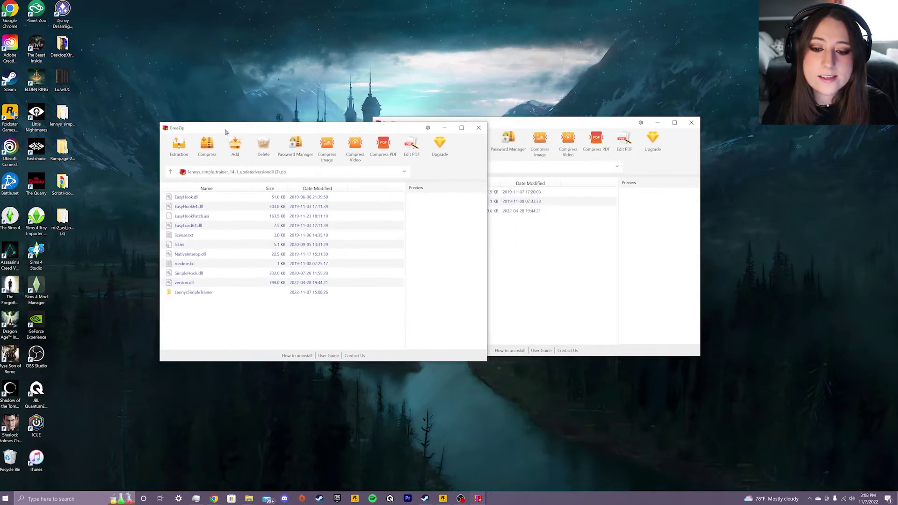
left_click(458, 209)
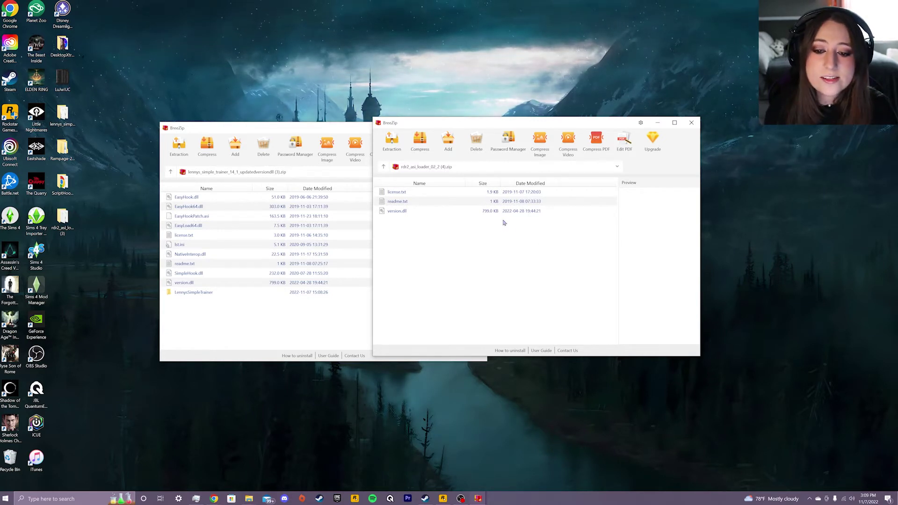
left_click(392, 144)
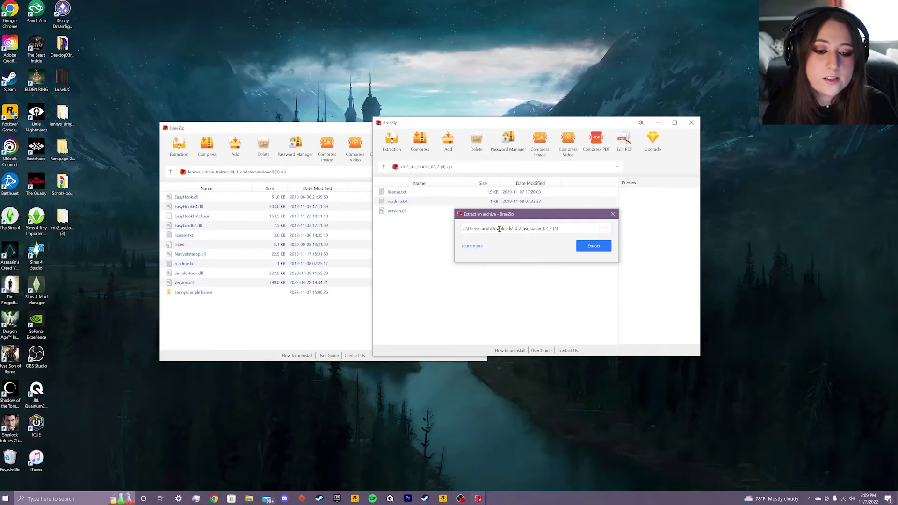
left_click(612, 213)
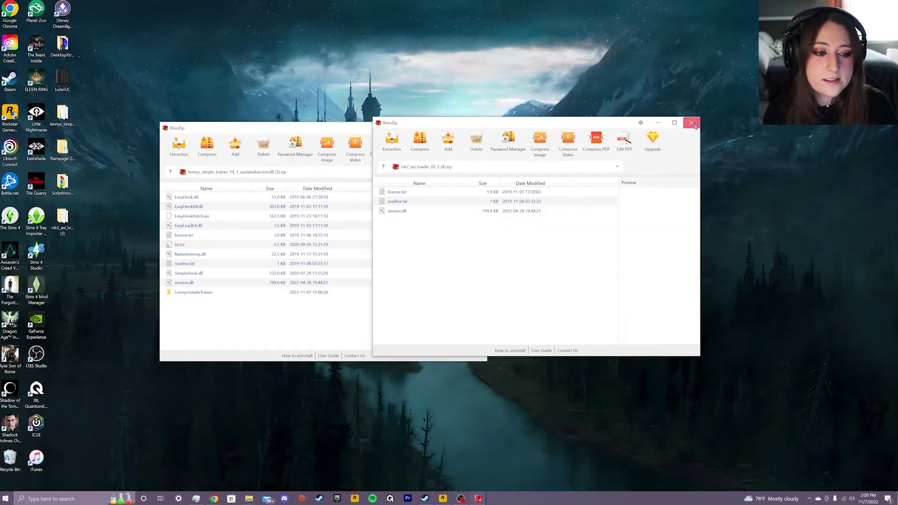
Step: Close both archives and open the extracted lennys_simple_trainer folder
left_click(691, 122)
left_click_drag(248, 131, 371, 128)
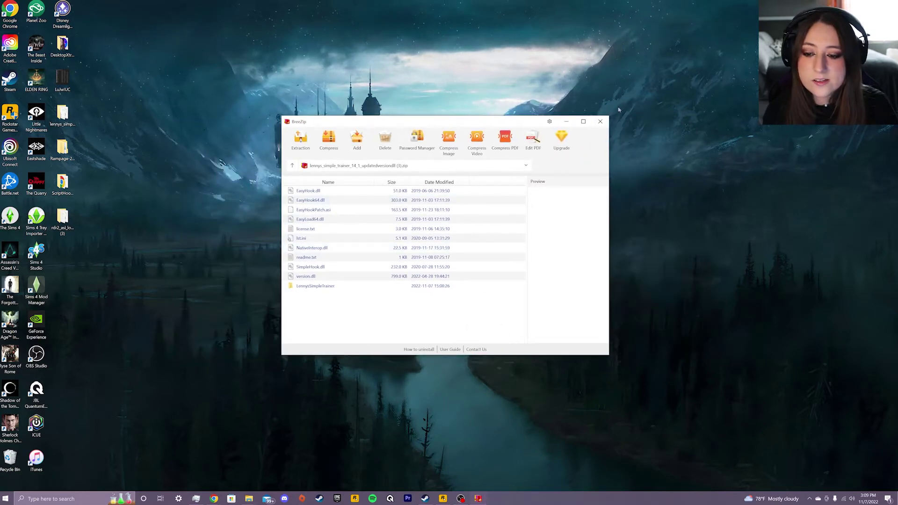
left_click(600, 124)
double_click(63, 116)
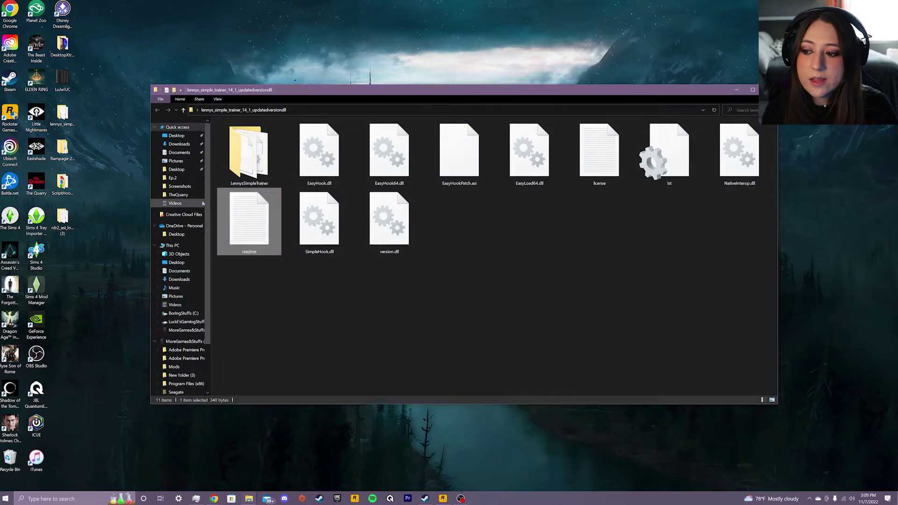
Step: Read the trainer readme's instruction to place all files in the game root, then close Notepad
left_click(454, 301)
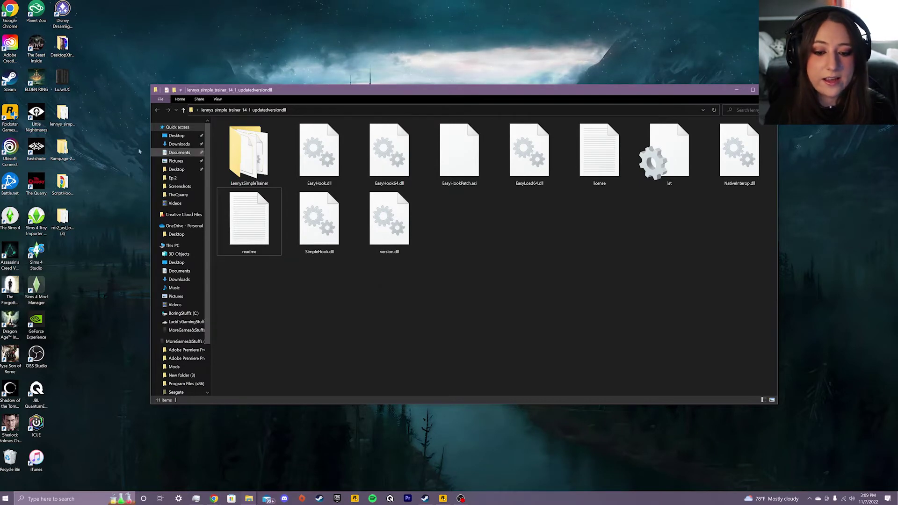
double_click(249, 223)
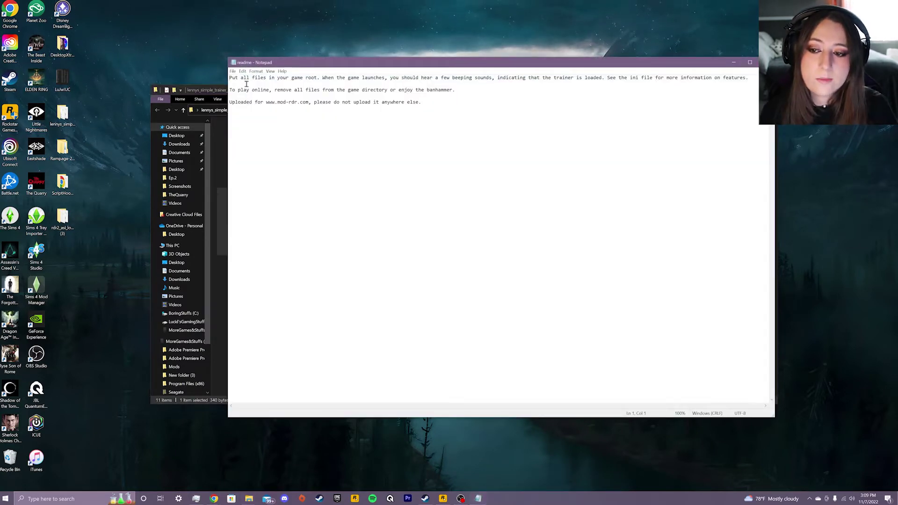
left_click_drag(229, 77, 493, 85)
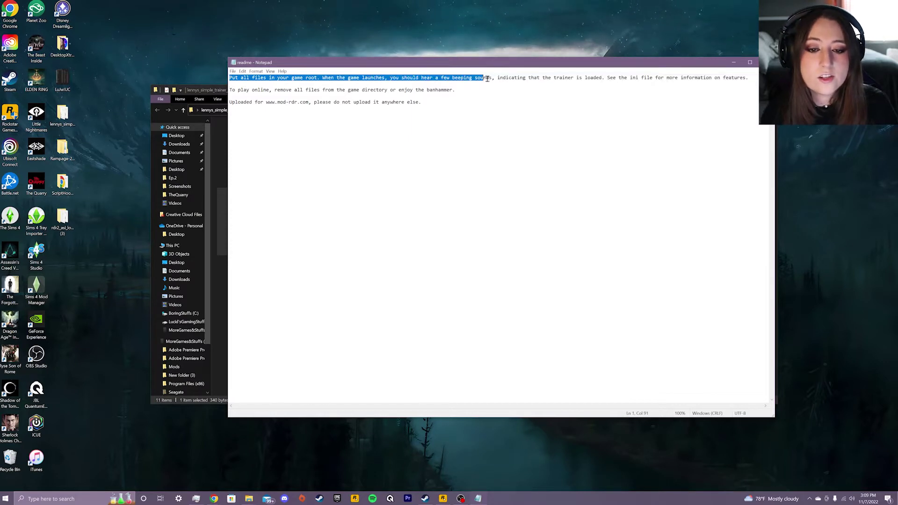
left_click_drag(489, 77, 496, 77)
left_click(492, 111)
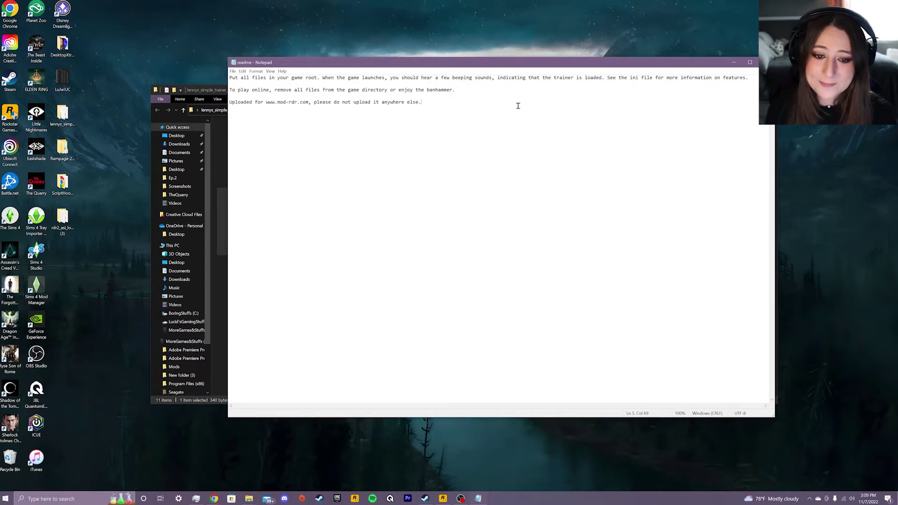
left_click(749, 62)
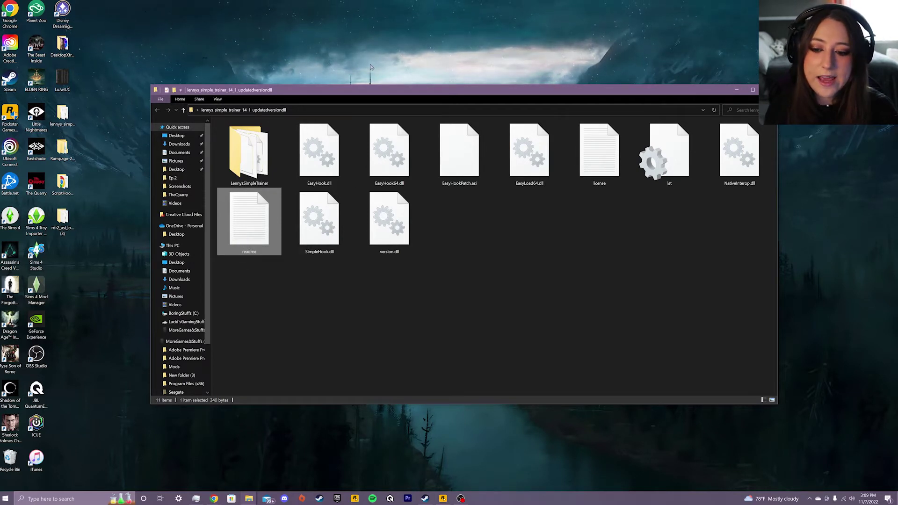
mouse_move(248, 499)
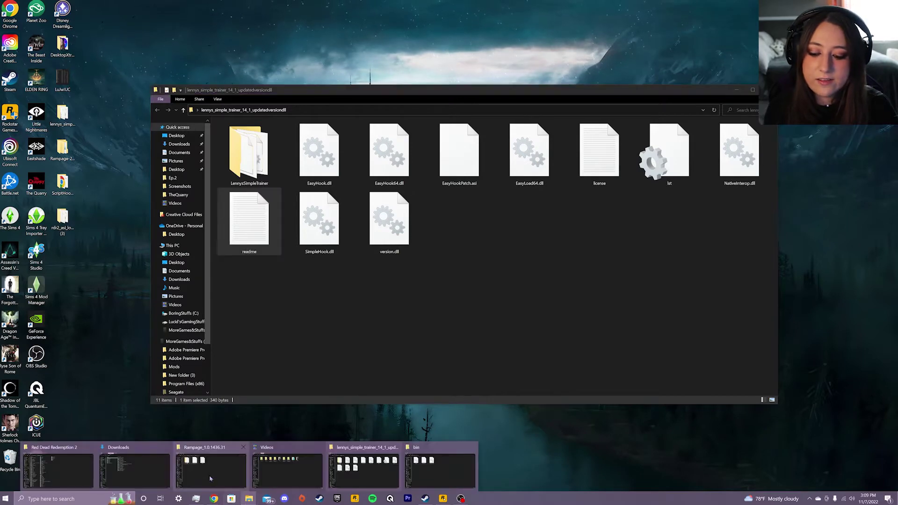
Step: Bring up the Red Dead Redemption 2 folder and the ASI loader folder side by side
left_click(59, 466)
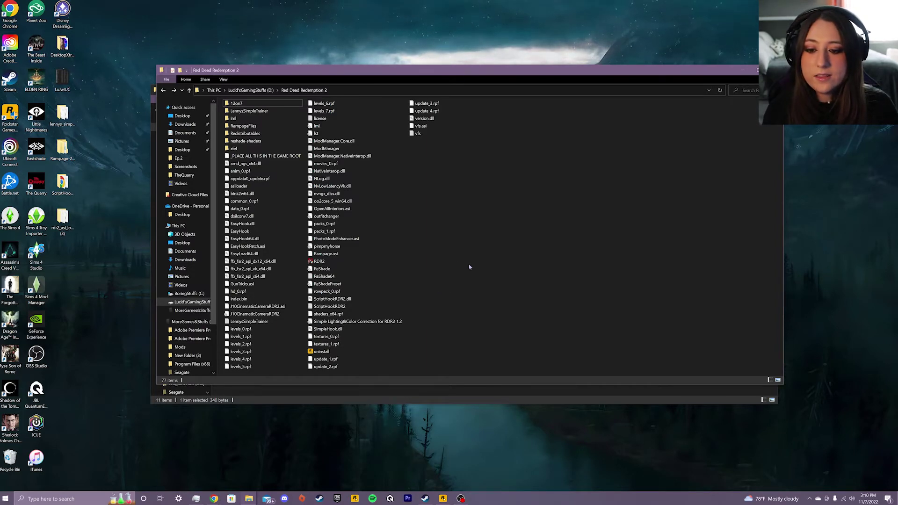
key("alt+Tab")
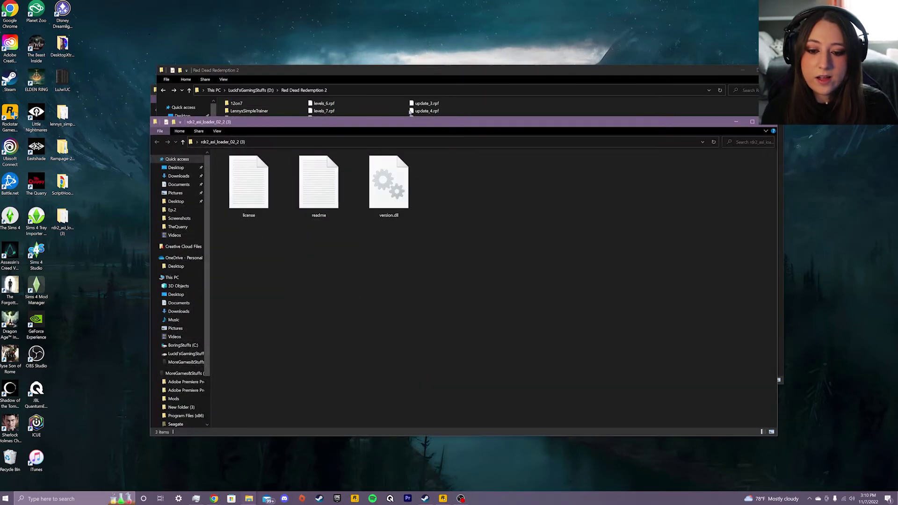
left_click_drag(411, 121, 428, 116)
Step: Check the loader readme, drag version.dll into the game folder, and close the loader window
double_click(359, 179)
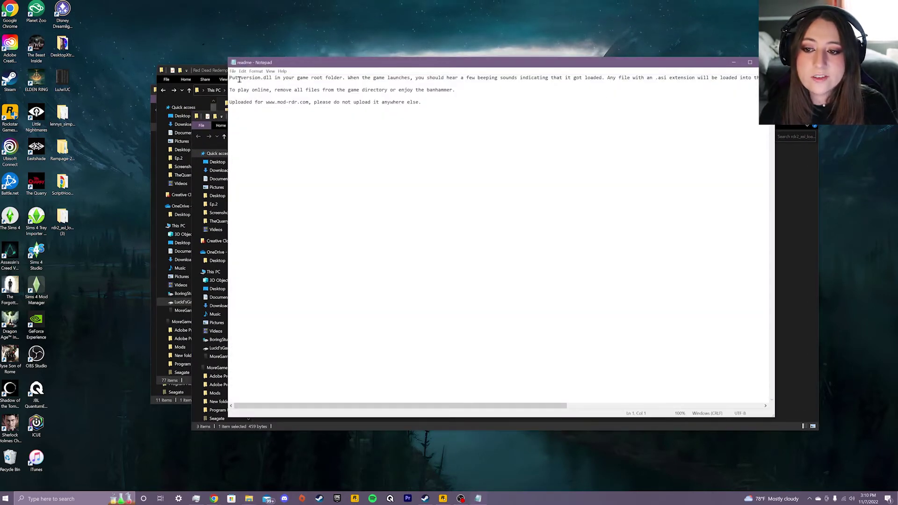
left_click_drag(242, 78, 273, 77)
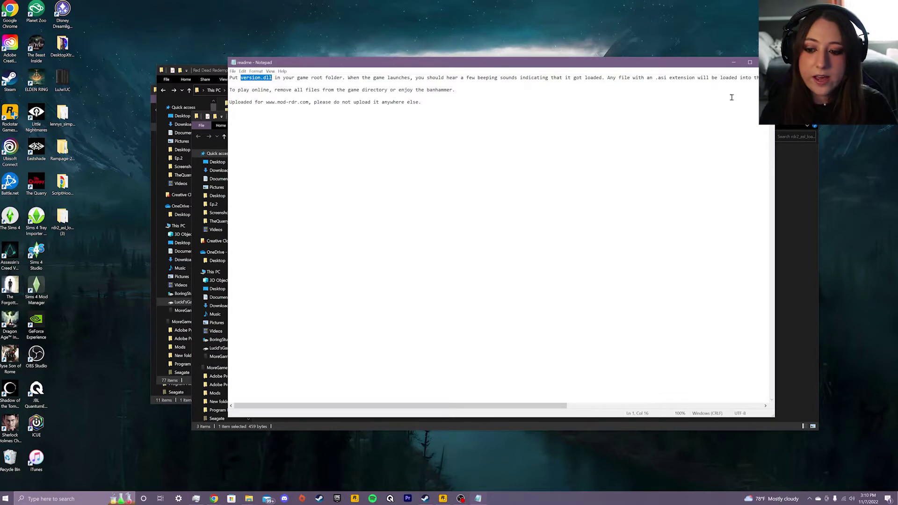
left_click(749, 61)
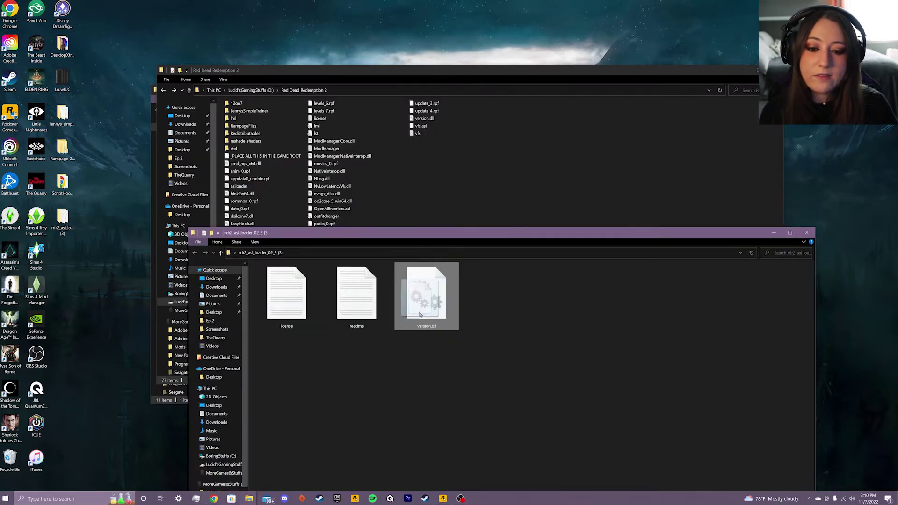
left_click_drag(422, 305, 469, 207)
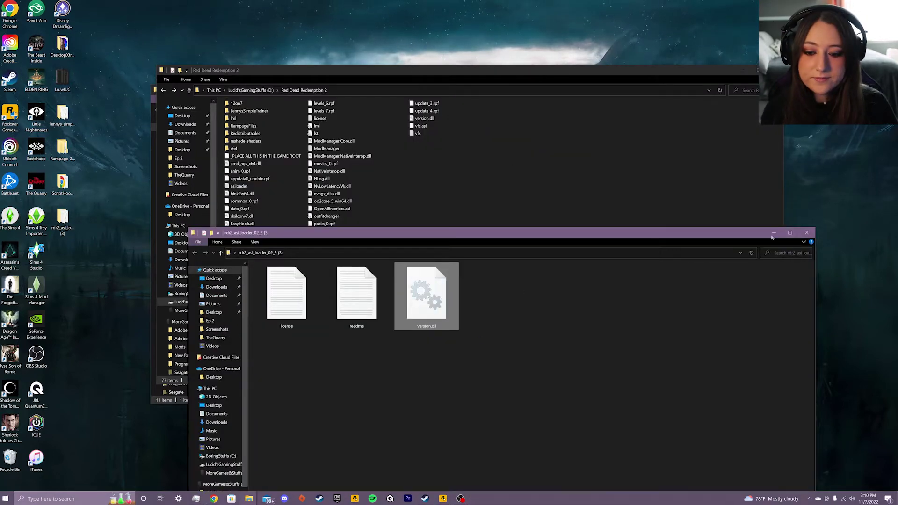
left_click(807, 233)
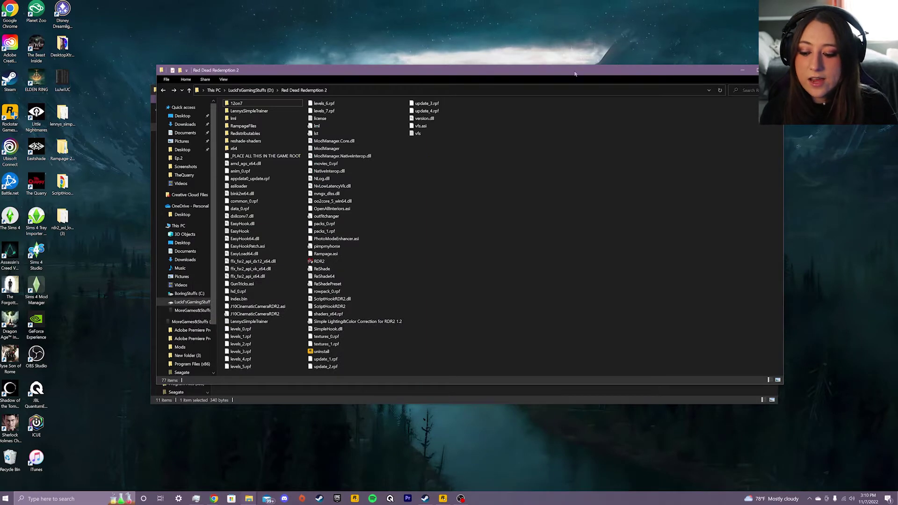
Step: Bring Chrome forward on the Nexus Mods Rampage Trainer tab
mouse_move(214, 498)
left_click(260, 464)
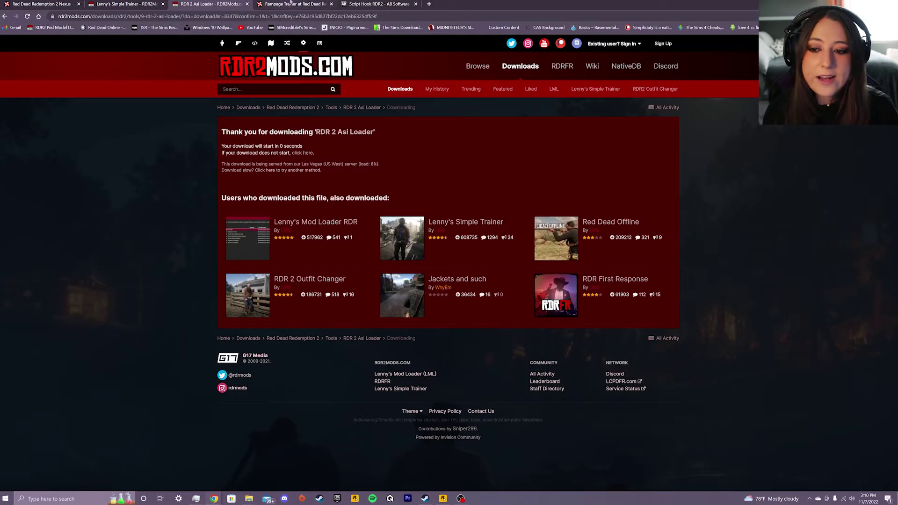
left_click(291, 5)
scroll(384, 209, "up", 10)
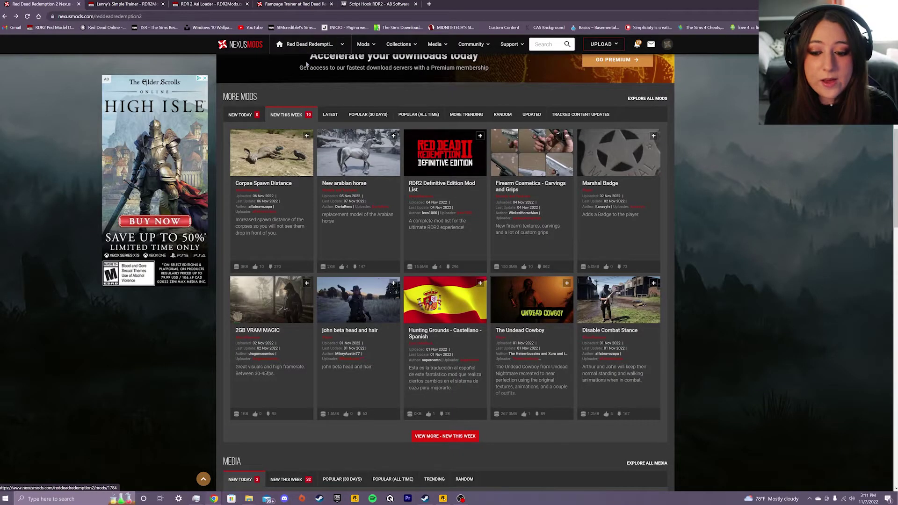
Step: Request Rampage's Main Files manual download, then view the required Script Hook RDR2 page
left_click(295, 5)
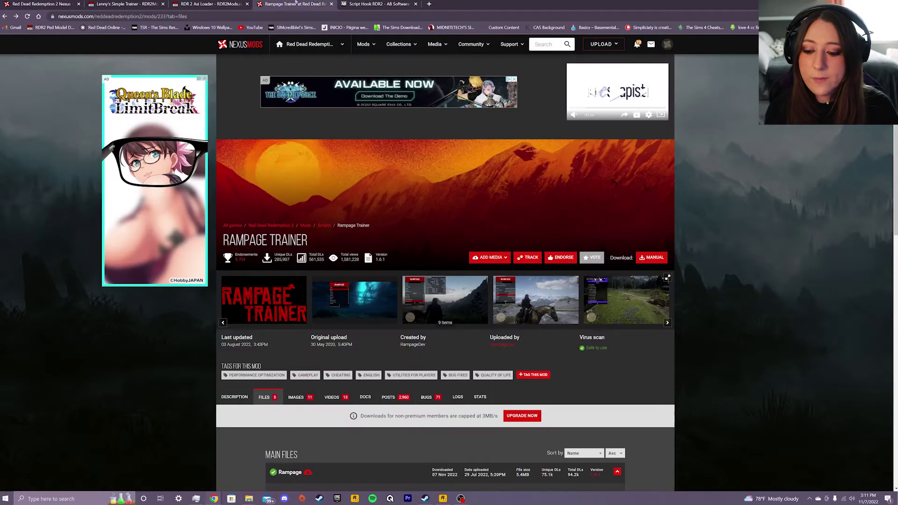
scroll(582, 194, "down", 3)
scroll(421, 210, "down", 3)
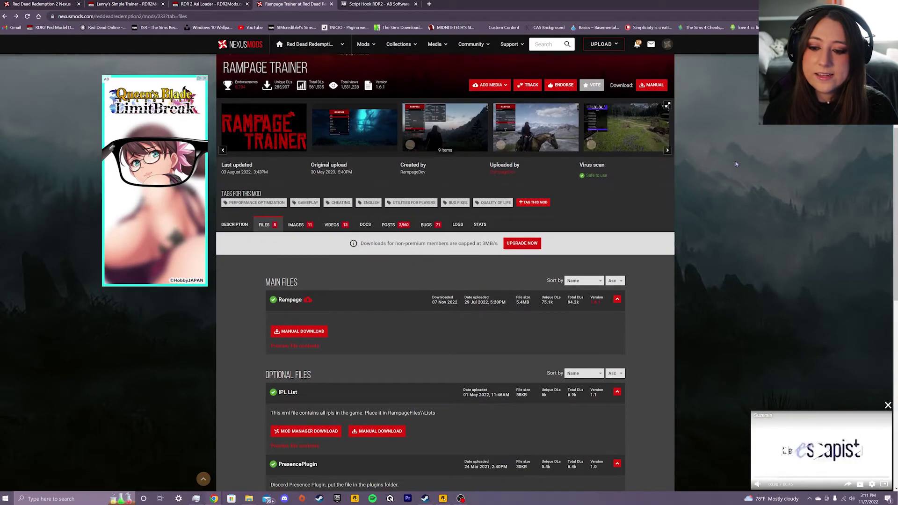
scroll(421, 211, "down", 3)
scroll(323, 113, "down", 2)
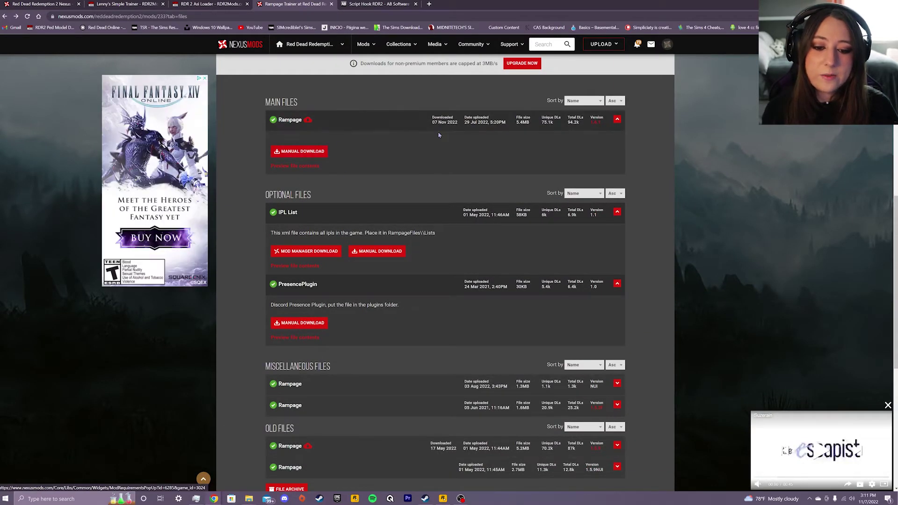
left_click(311, 153)
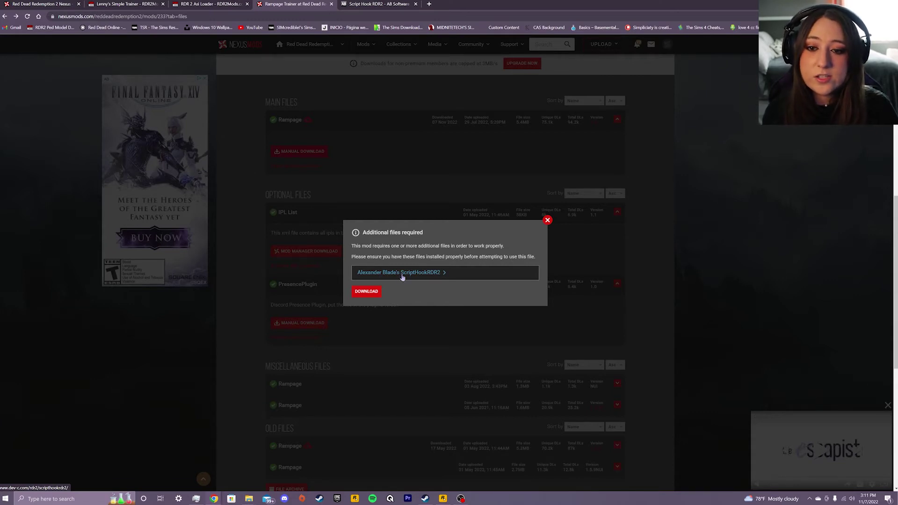
left_click(379, 4)
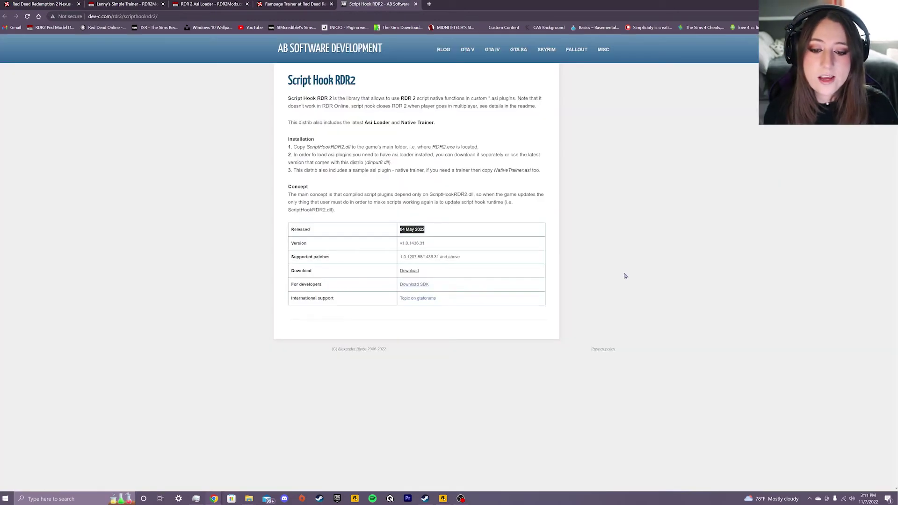
Step: Download the Script Hook RDR2 zip from dev-c.com and return to the Rampage Trainer tab
left_click(421, 229)
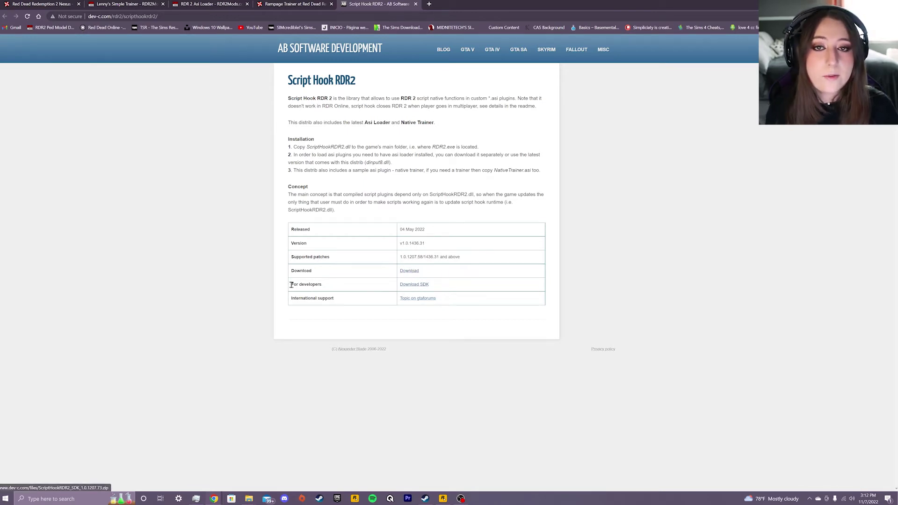
left_click_drag(290, 284, 327, 284)
left_click(427, 268)
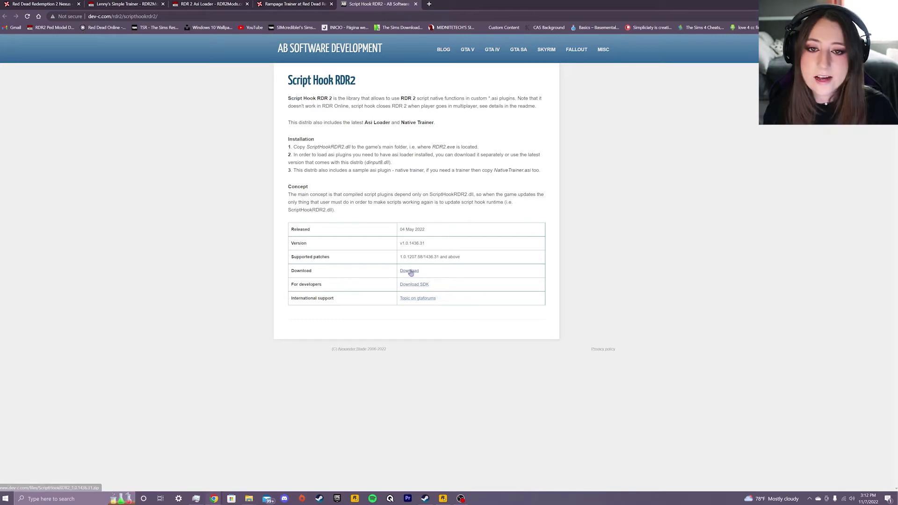
left_click(410, 271)
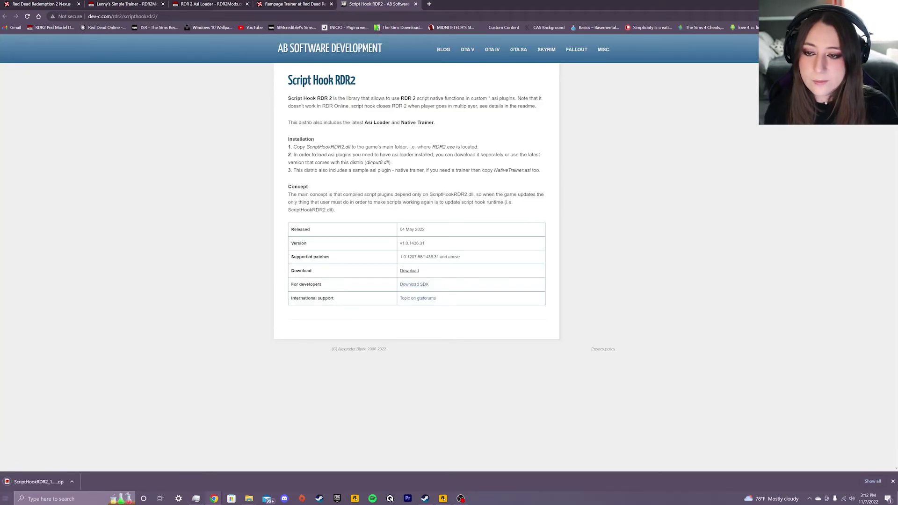
left_click(288, 3)
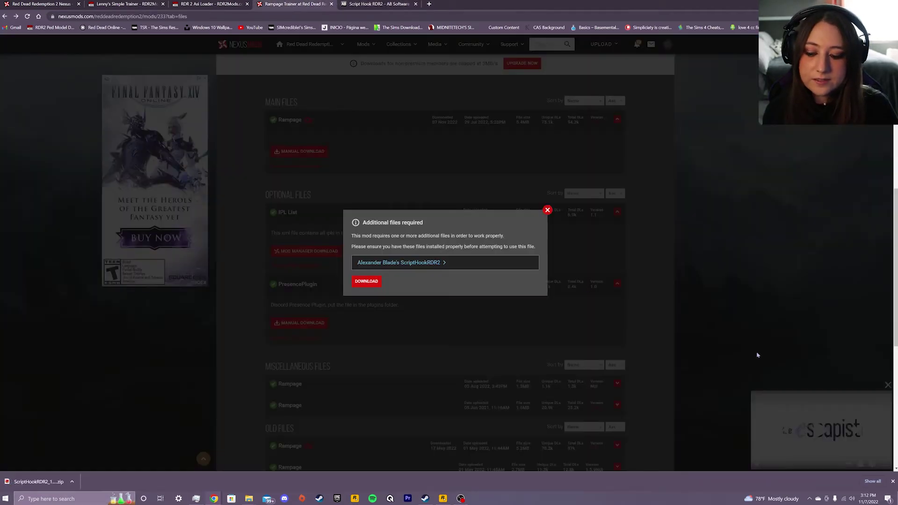
Step: Get the Rampage file via the free slow download and open the Script Hook archive in BreeZip
left_click(367, 282)
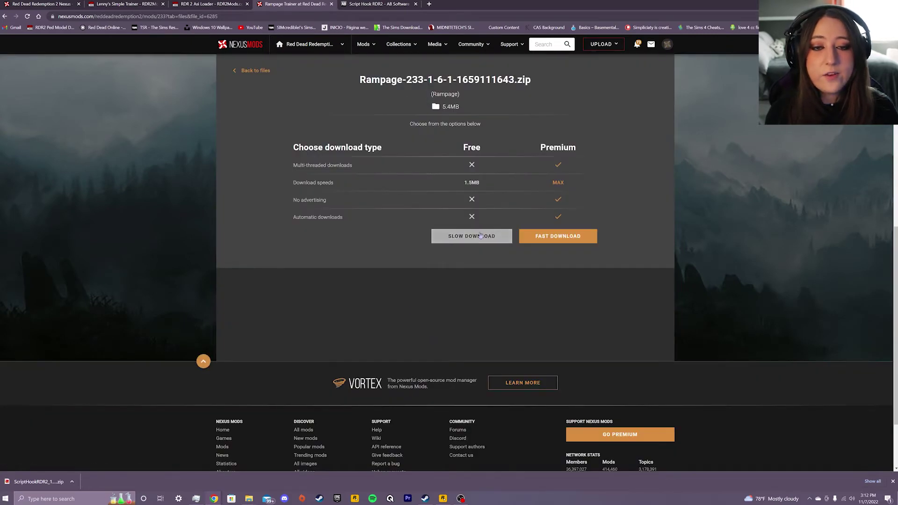
left_click(473, 237)
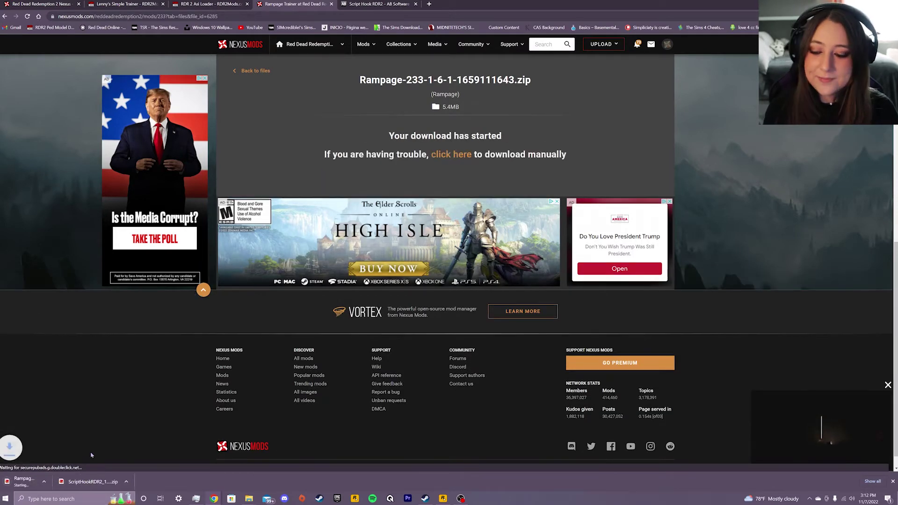
left_click(108, 482)
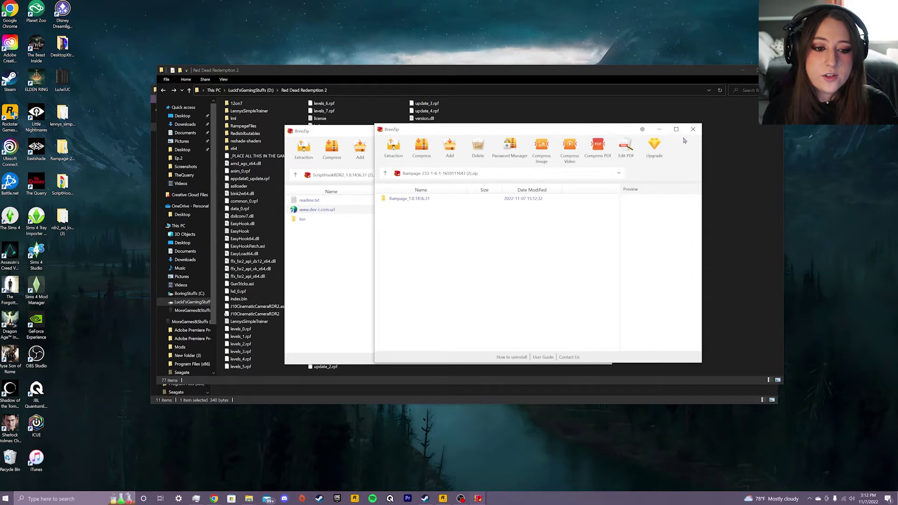
Step: Close BreeZip and open the extracted Rampage_1.0.1436.31 folder from the desktop
left_click(602, 130)
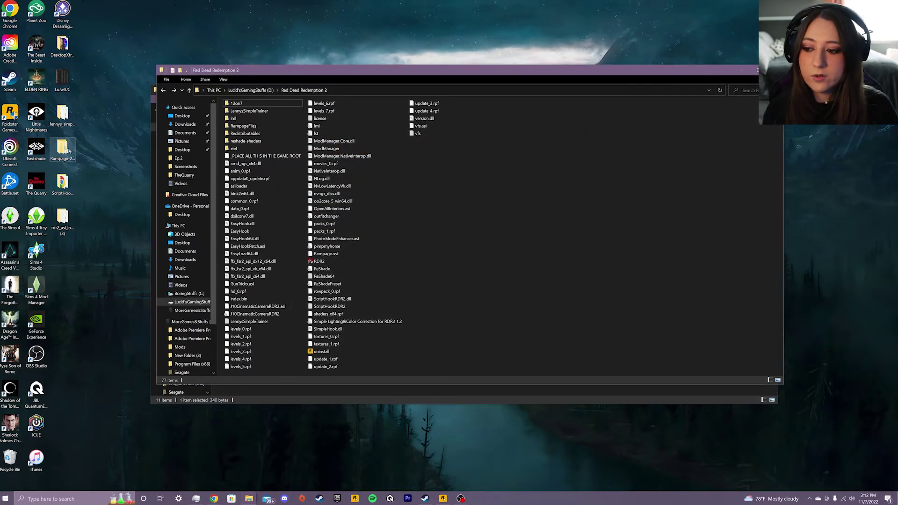
double_click(63, 120)
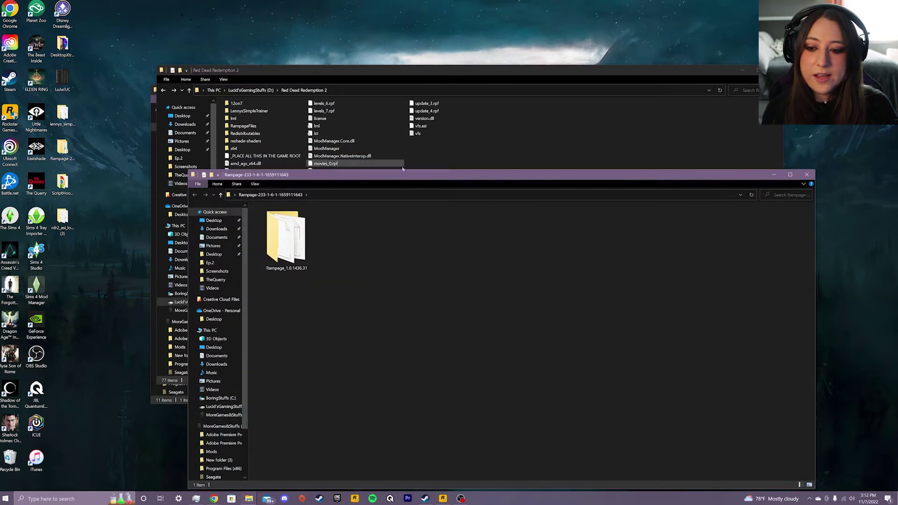
left_click_drag(407, 177, 393, 70)
double_click(271, 133)
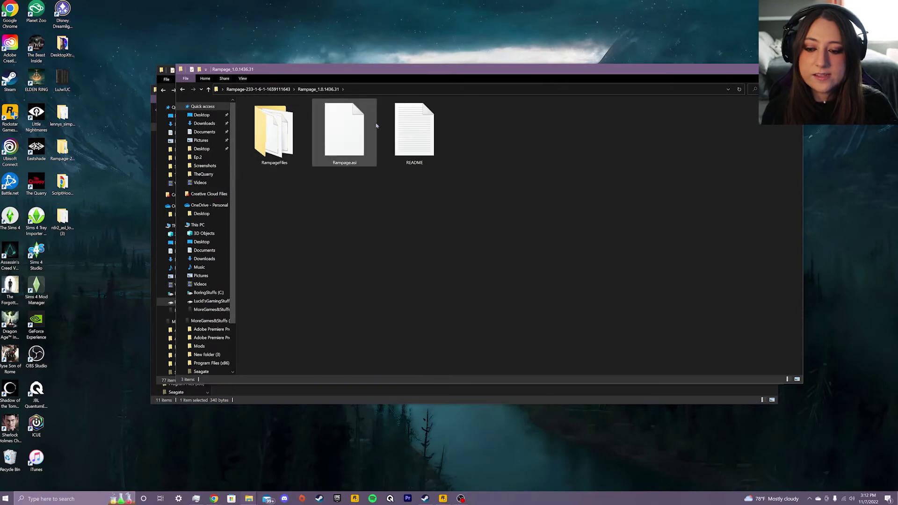
Step: Read the Rampage README, select RampageFiles and Rampage.asi, and bring up the ScriptHookRDR2 folder
double_click(414, 133)
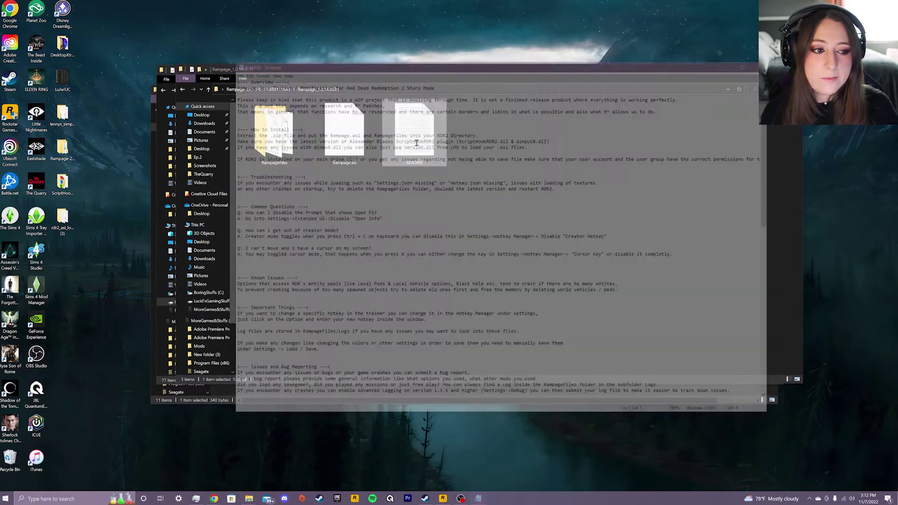
left_click(749, 62)
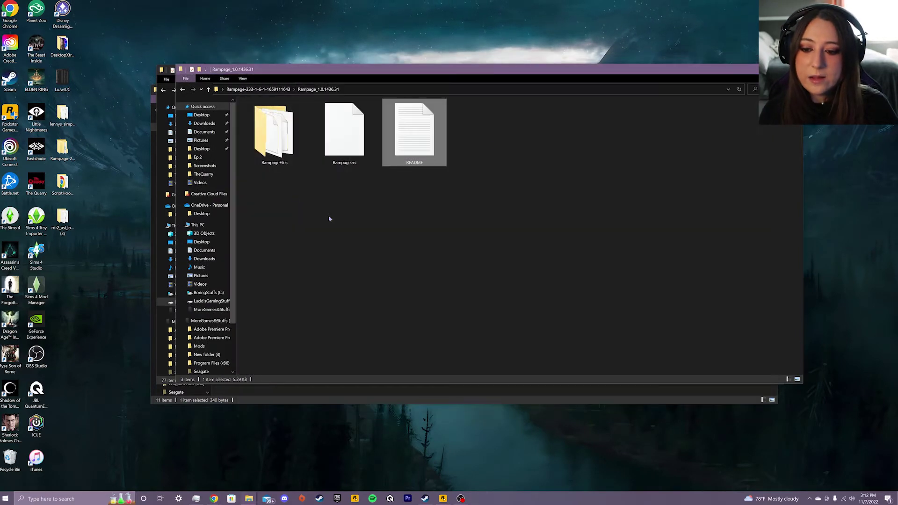
left_click_drag(365, 312, 246, 263)
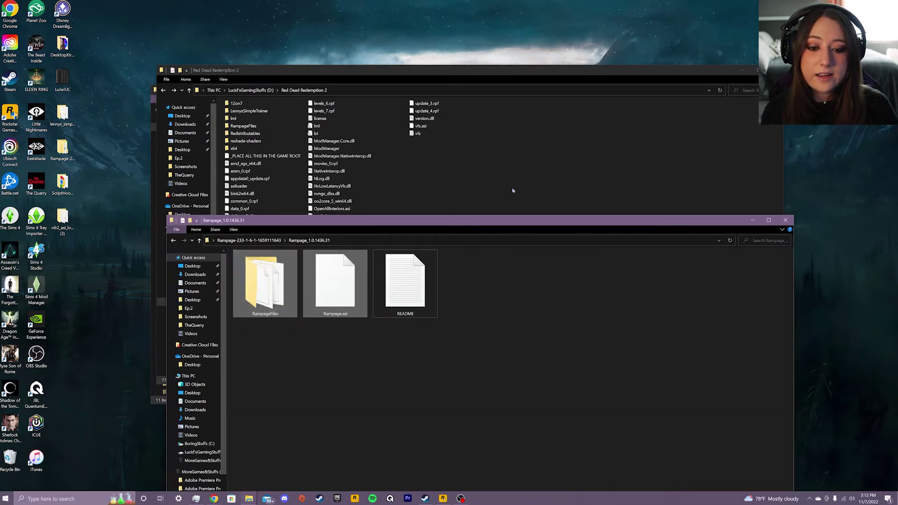
left_click_drag(484, 173, 491, 99)
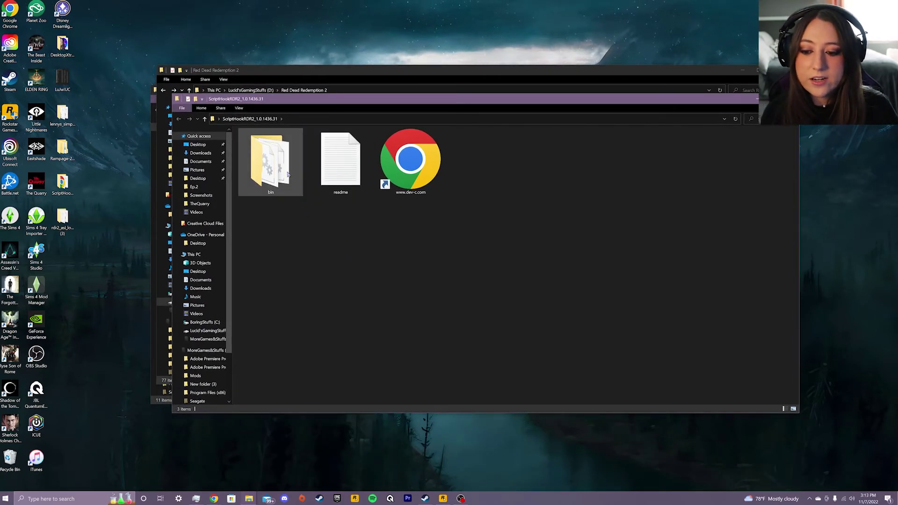
Step: Copy dinput8.dll, NativeTrainer.asi and ScriptHookRDR2.dll from bin into the RDR2 folder
double_click(270, 165)
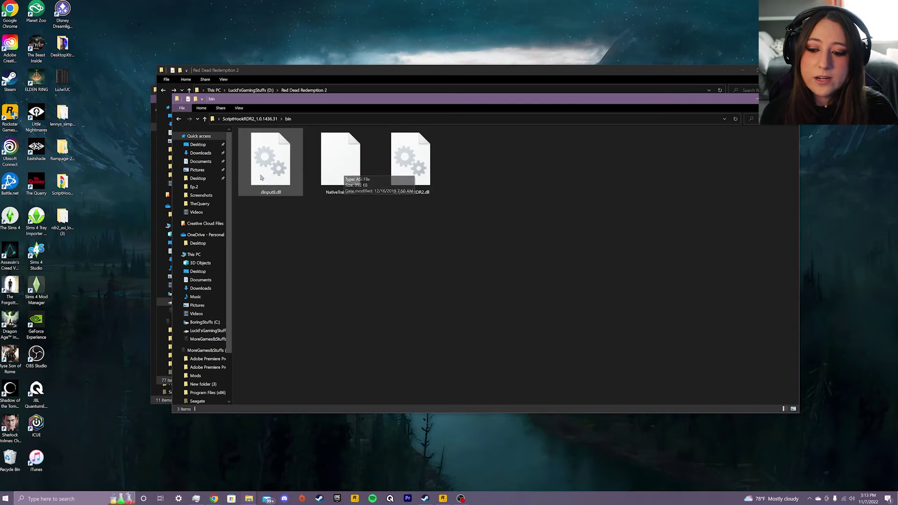
left_click(274, 162)
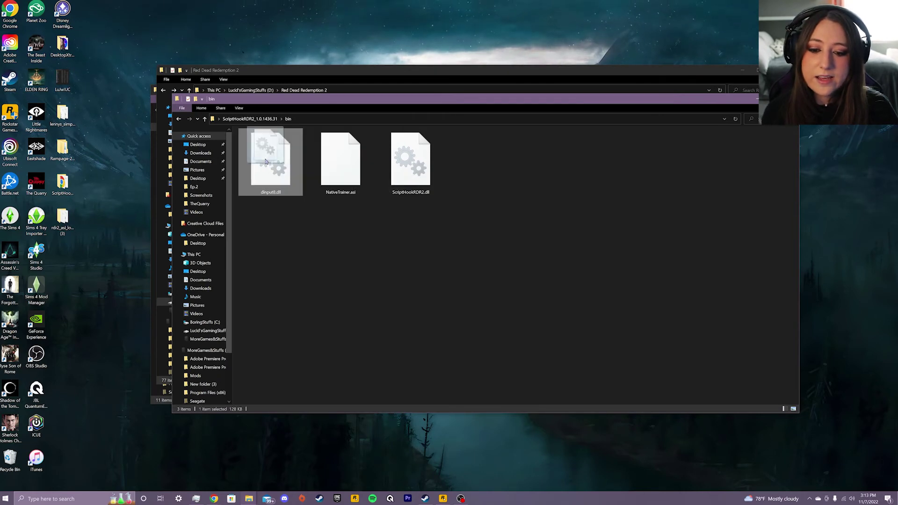
left_click(413, 171)
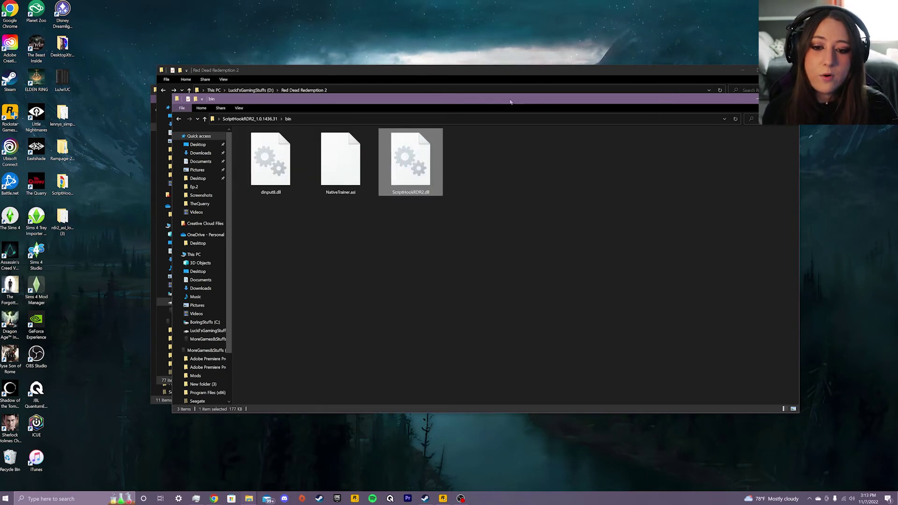
left_click_drag(509, 100, 471, 267)
left_click(454, 171)
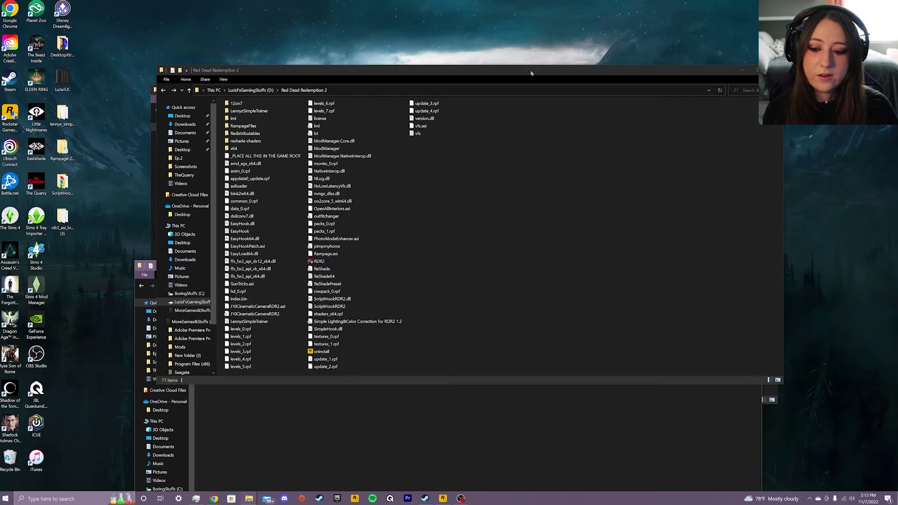
Step: Close the bin and Red Dead Redemption 2 windows and minimize the trainer folder
left_click(728, 276)
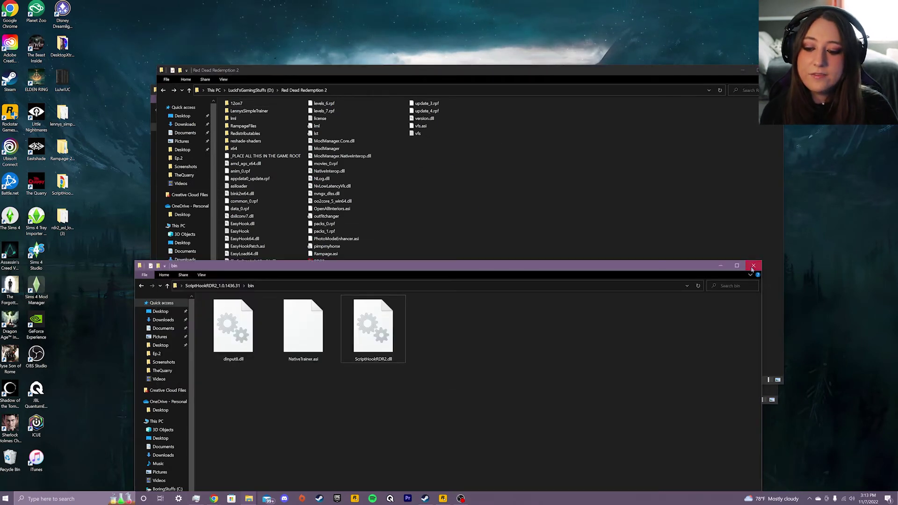
left_click(753, 266)
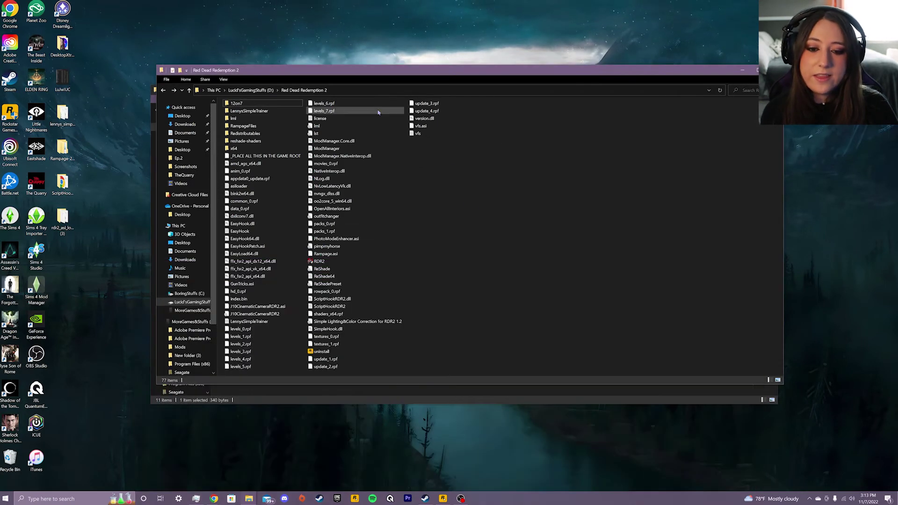
left_click(743, 70)
left_click(737, 90)
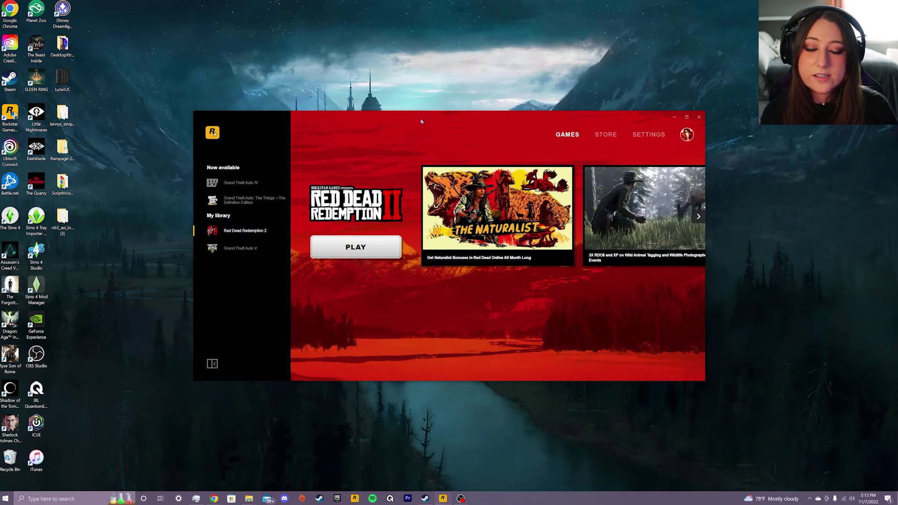
Step: Launch Red Dead Redemption 2 with PLAY in the Rockstar Games Launcher
left_click(356, 247)
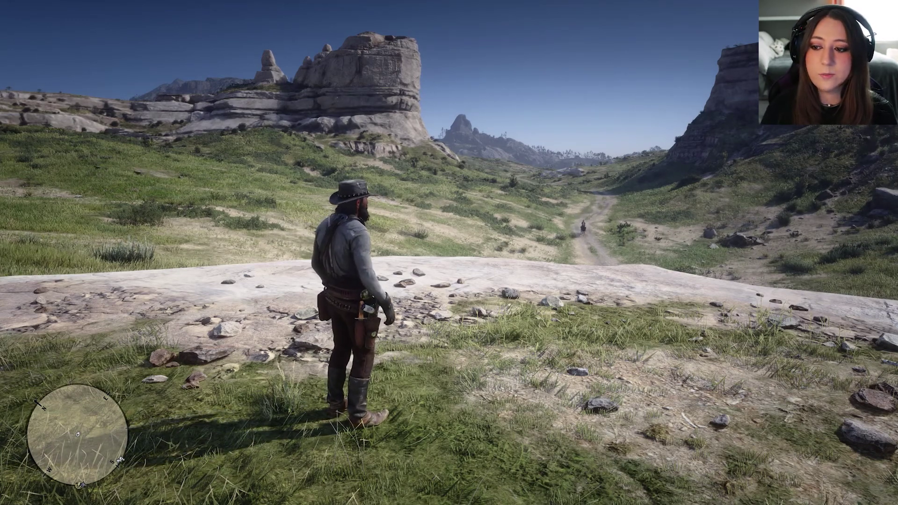
Step: Open and browse Lenny's Simple Trainer menu, then switch to the Rampage trainer menu
key("F5")
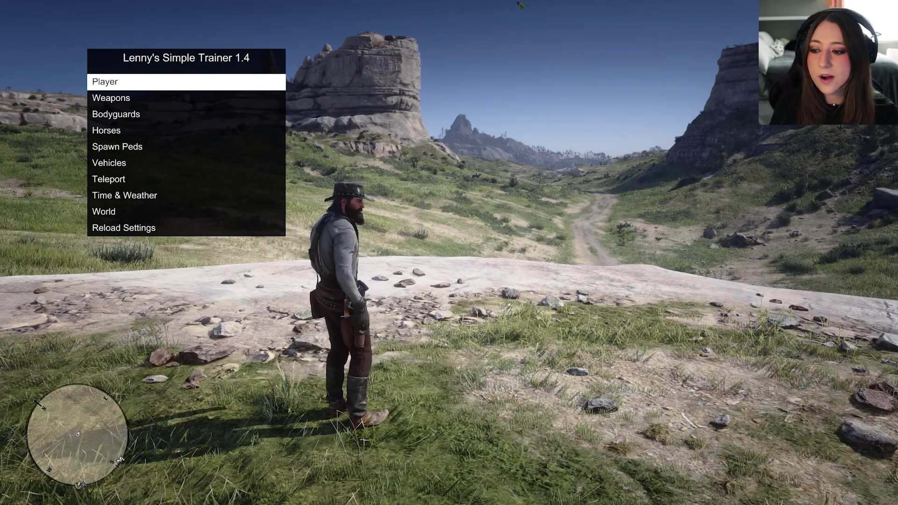
key("Down")
key("Down")
key("Up")
key("Up")
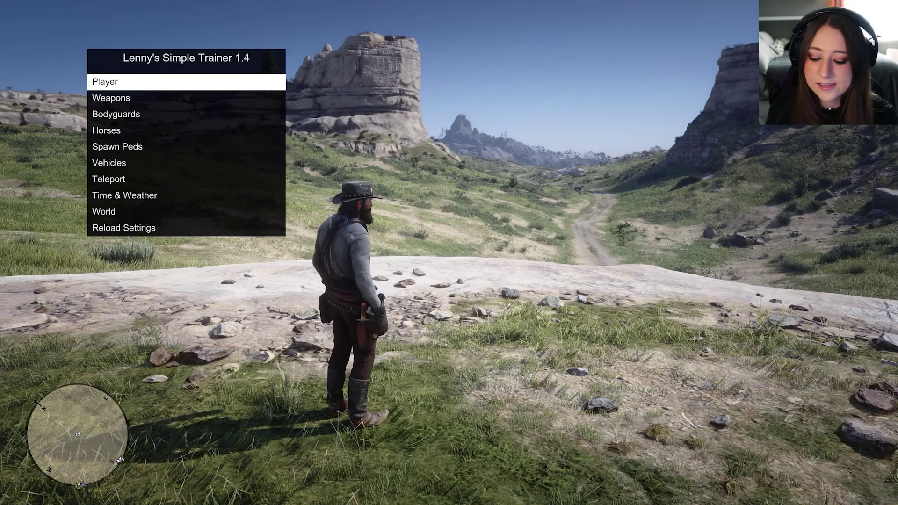
key("F5")
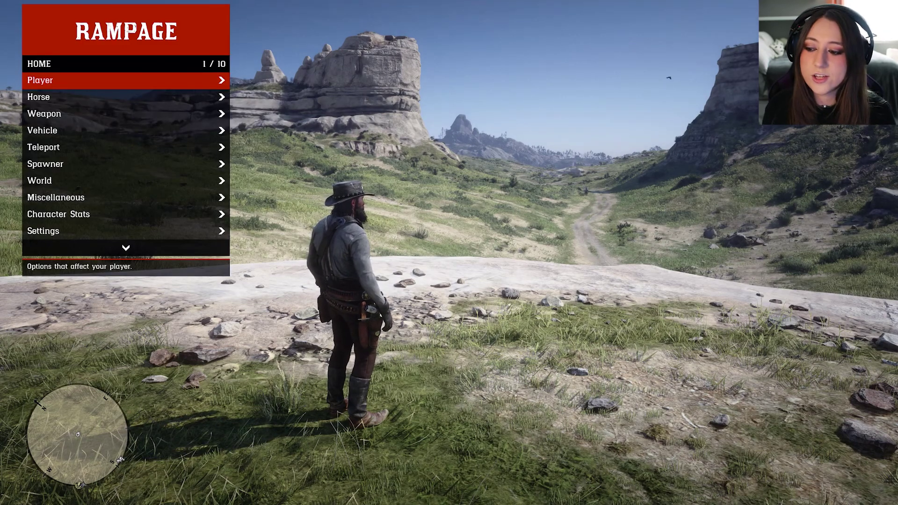
Step: Reassign Rampage's Open Key to F6 under Settings, then close the trainer menu
key("Down")
key("Down")
key("Down")
key("Down")
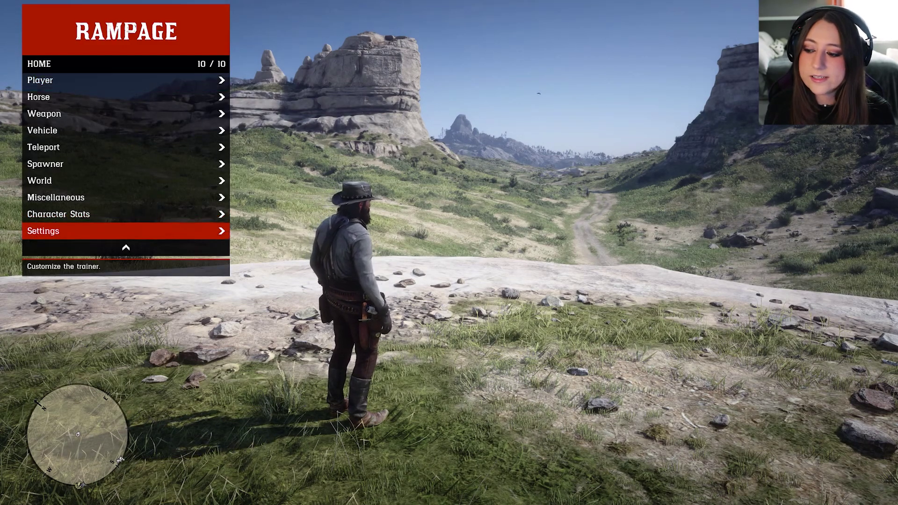
key("Return")
key("Down")
key("Up")
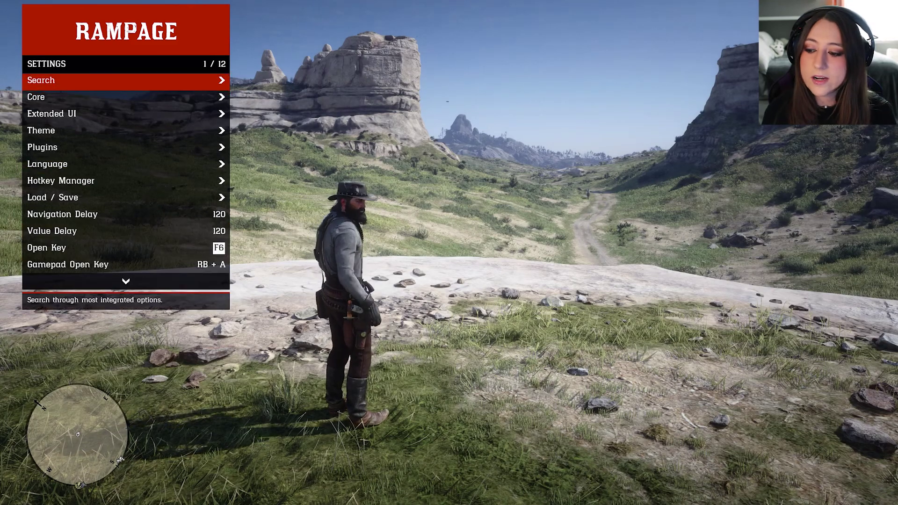
key("Down")
key("Down")
key("Down")
key("Down")
key("Down")
key("Down")
key("Down")
key("Down")
key("Down")
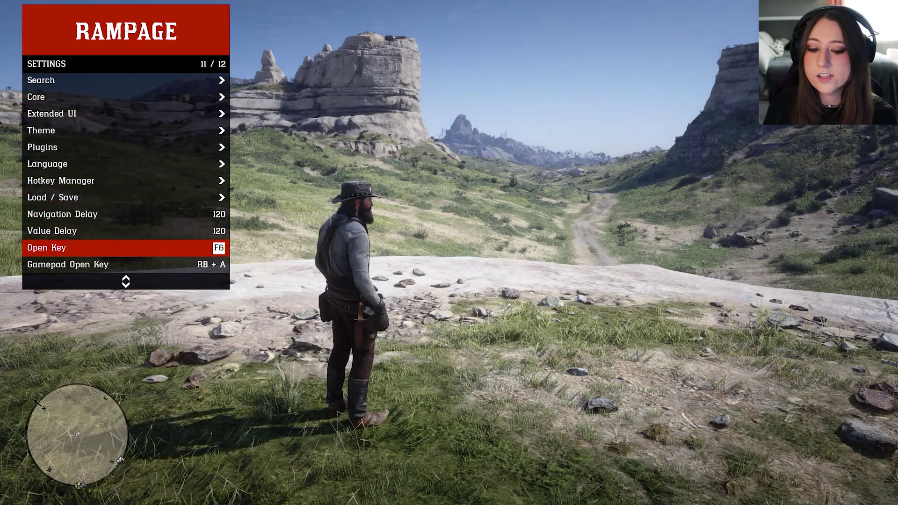
key("Return")
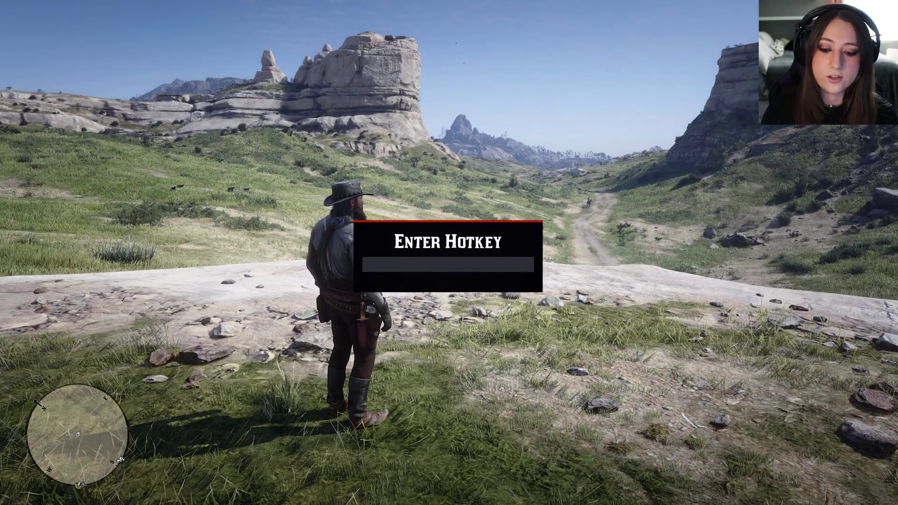
key("F6")
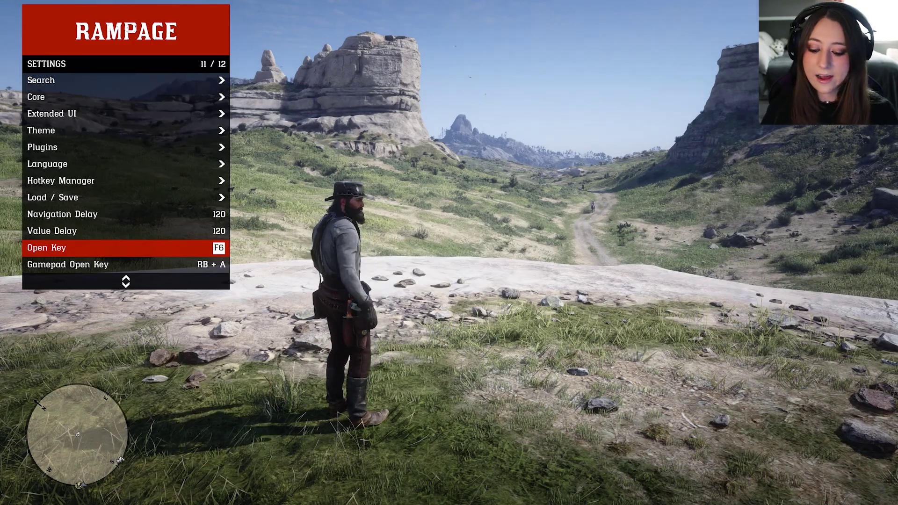
key("F6")
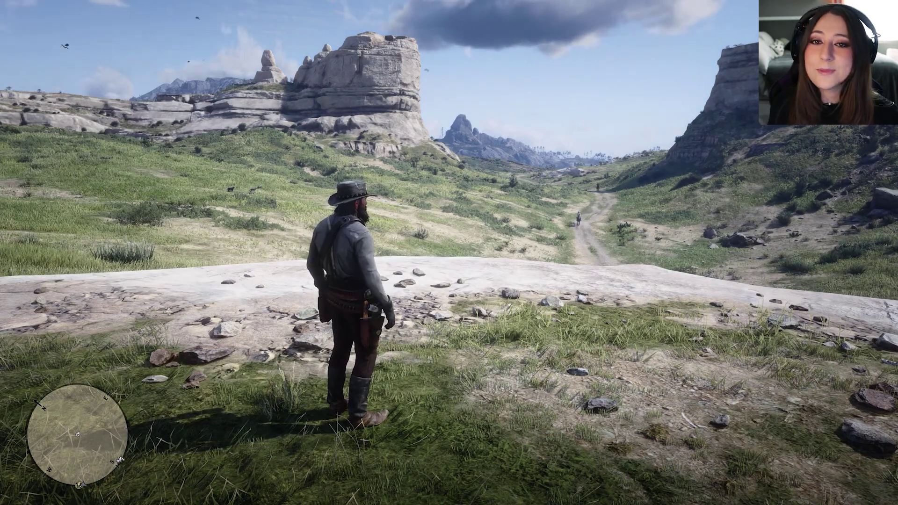